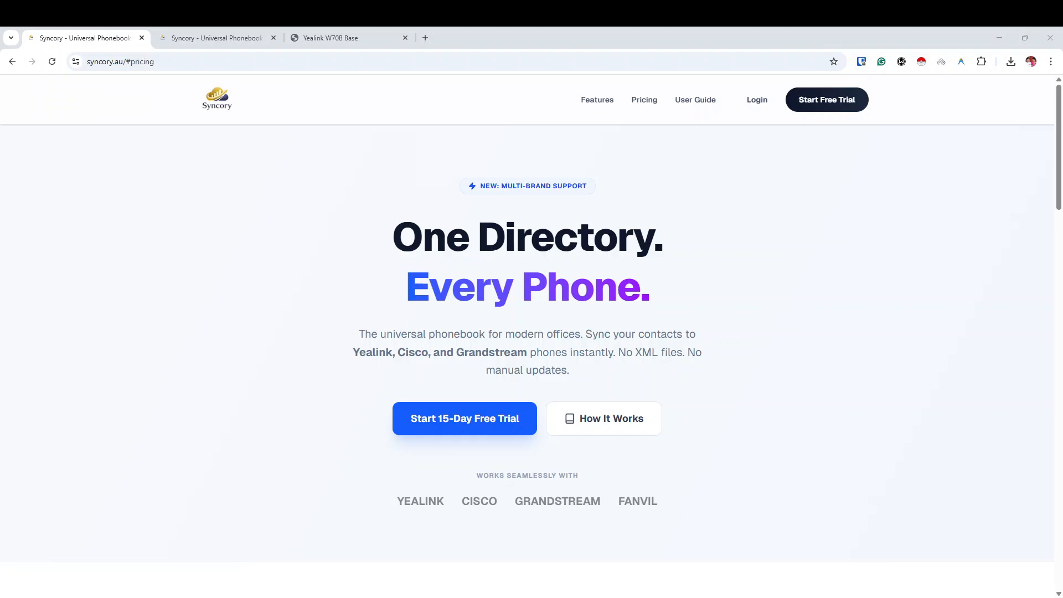
Scroll the syncory.au landing page down to the Starter, Pro, Premium and Enterprise pricing plans.
scroll(527, 344, "down", 7)
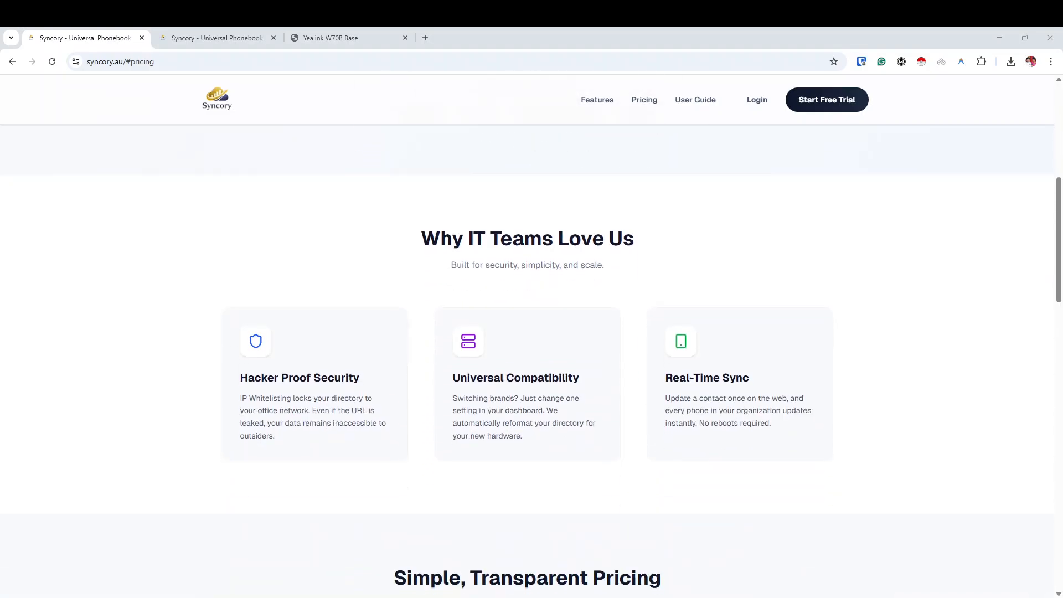
scroll(527, 344, "down", 5)
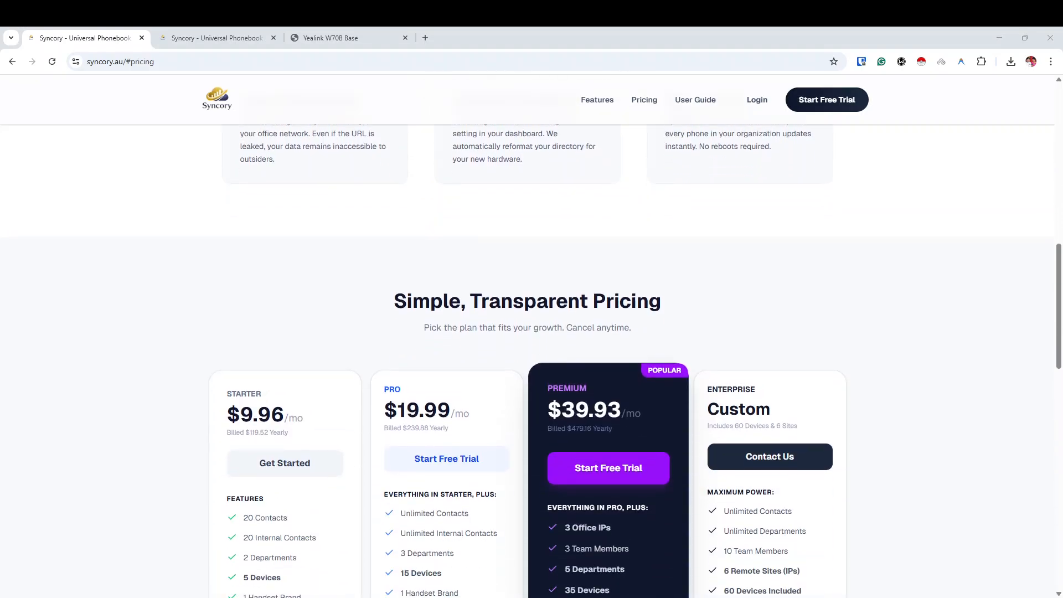
scroll(527, 343, "down", 3)
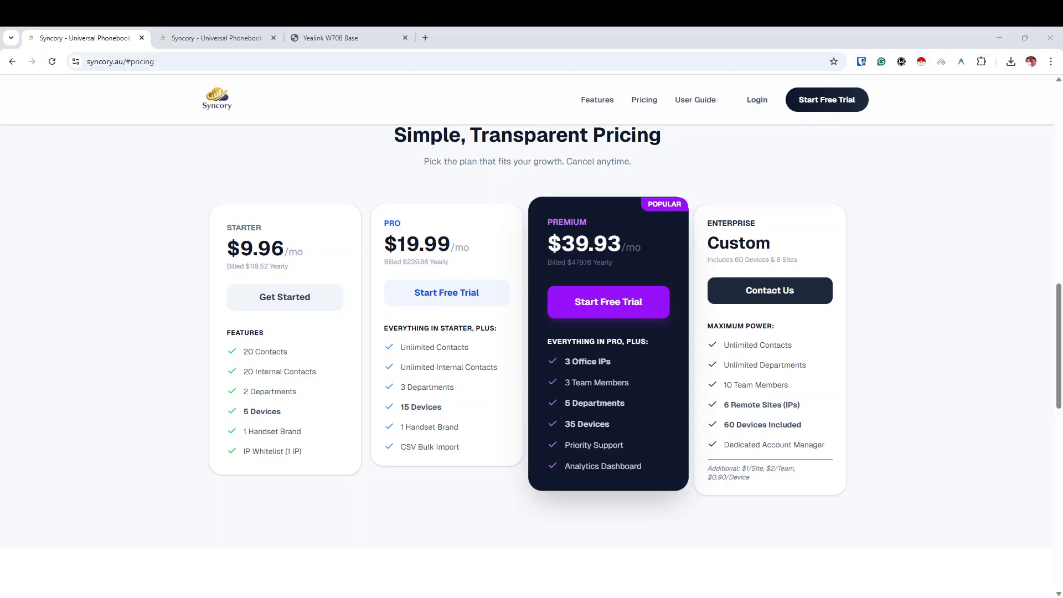
Highlight the Premium plan's 3 Office IPs, 35 Devices and Analytics Dashboard features.
left_click_drag(565, 361, 606, 363)
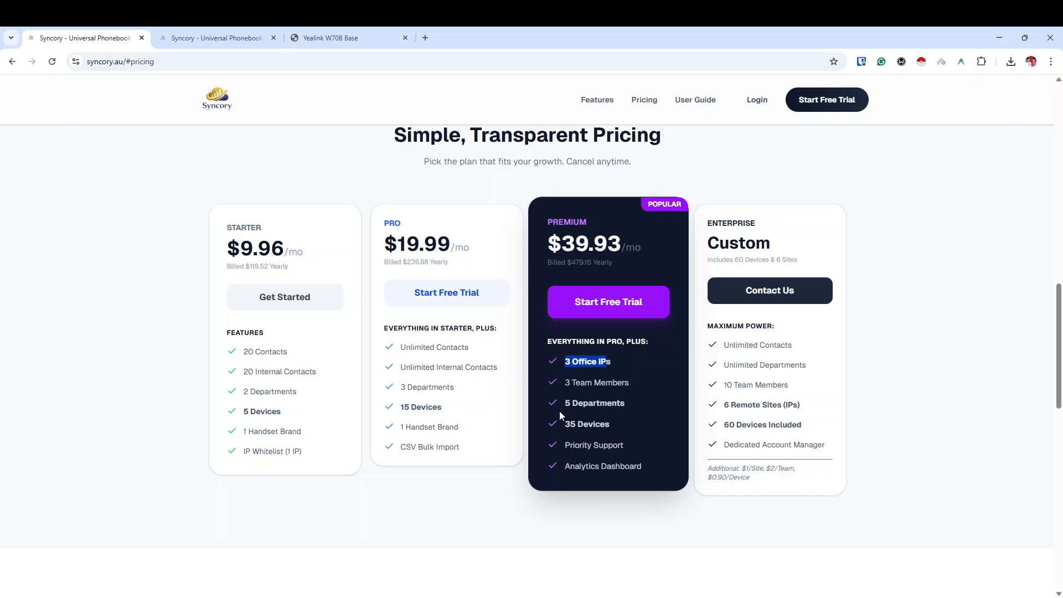
left_click_drag(566, 423, 594, 438)
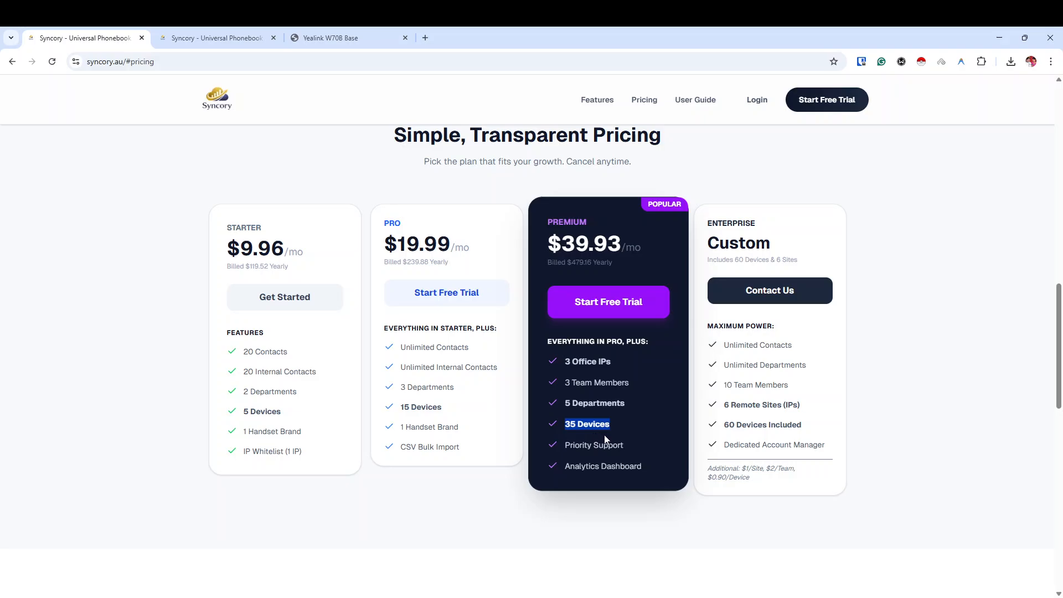
left_click_drag(565, 466, 645, 468)
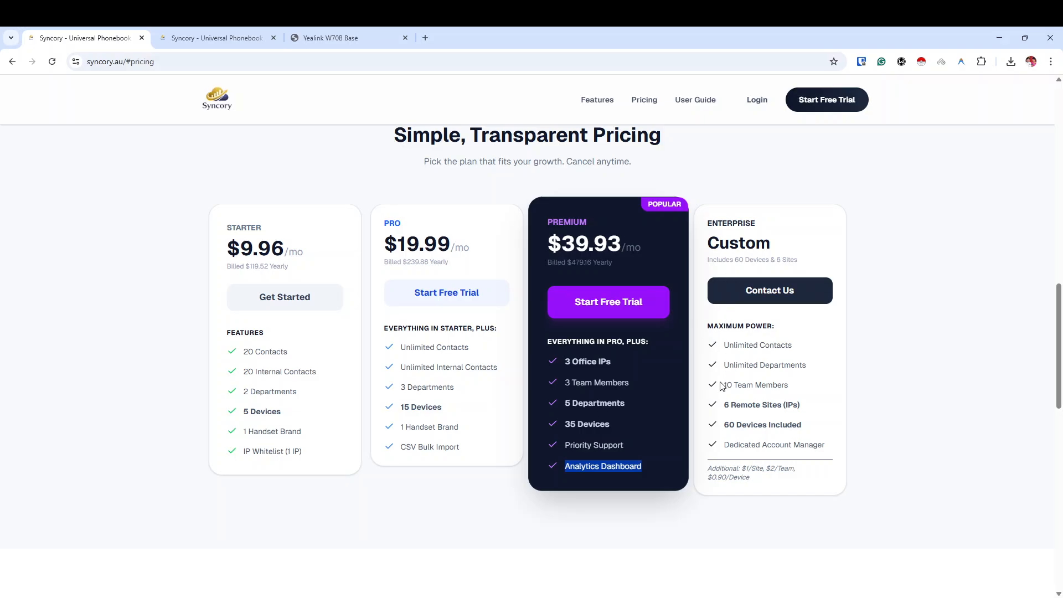
Highlight the Enterprise plan's team, site and device limits and its add-on prices.
left_click_drag(722, 385, 784, 386)
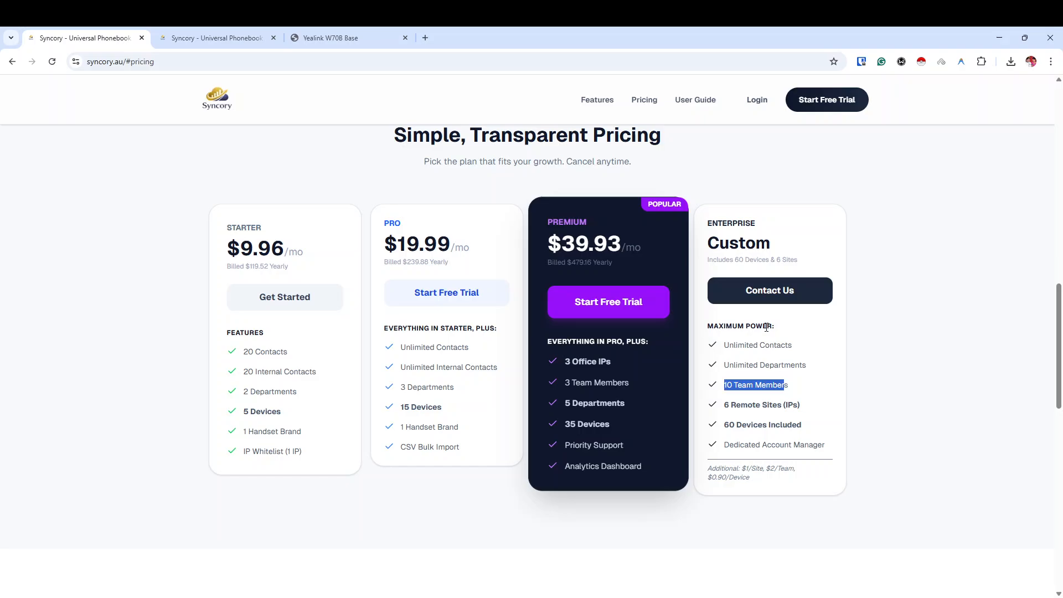
left_click_drag(728, 410, 736, 431)
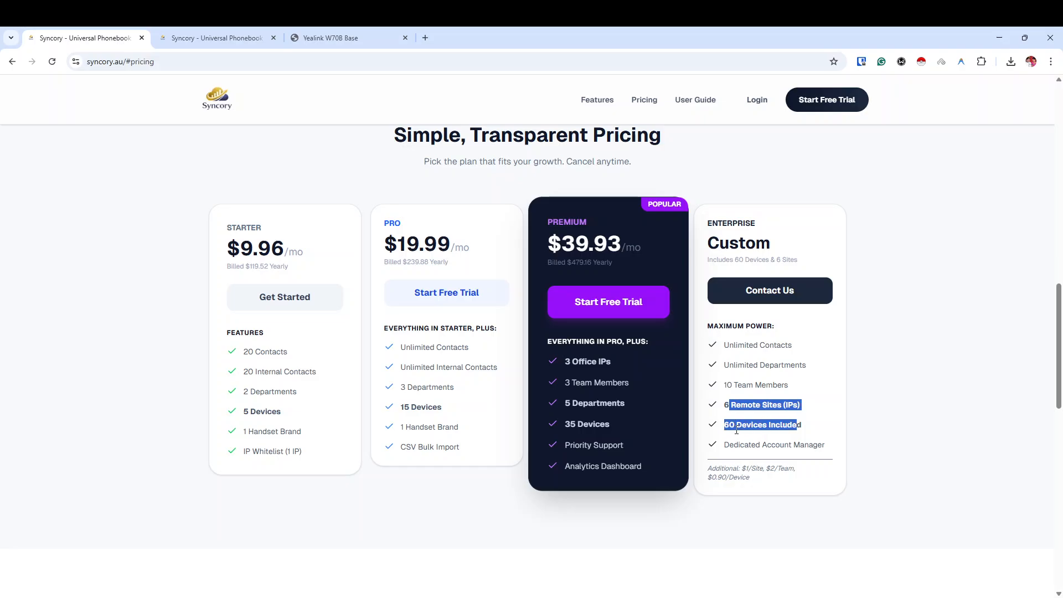
left_click(820, 426)
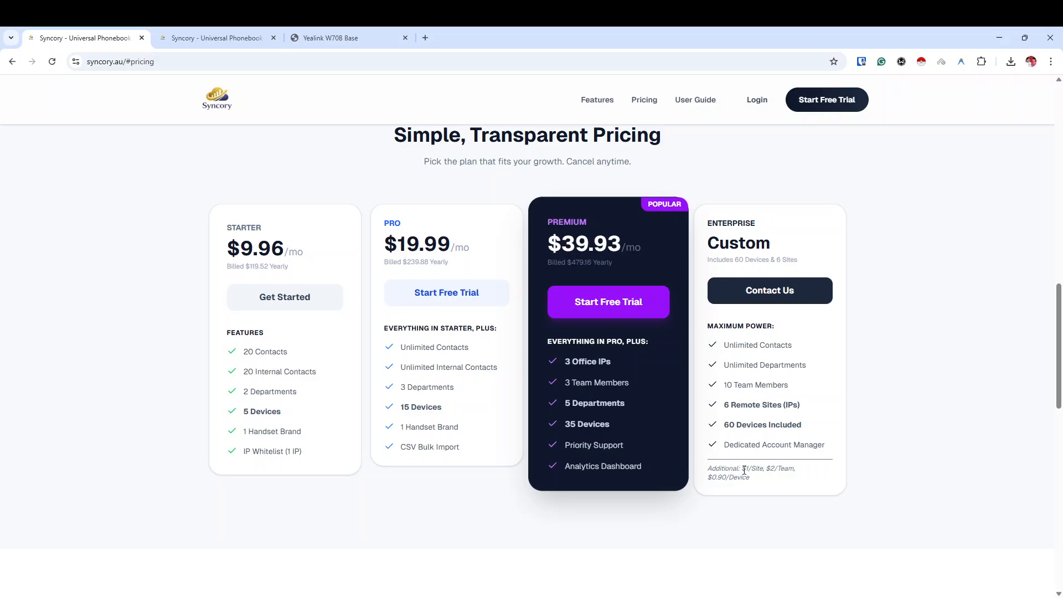
double_click(747, 468)
left_click_drag(770, 468, 709, 492)
Scroll down to the FAQ, then back up to the 'One Directory. Every Phone.' hero.
scroll(652, 239, "up", 3)
scroll(648, 232, "down", 7)
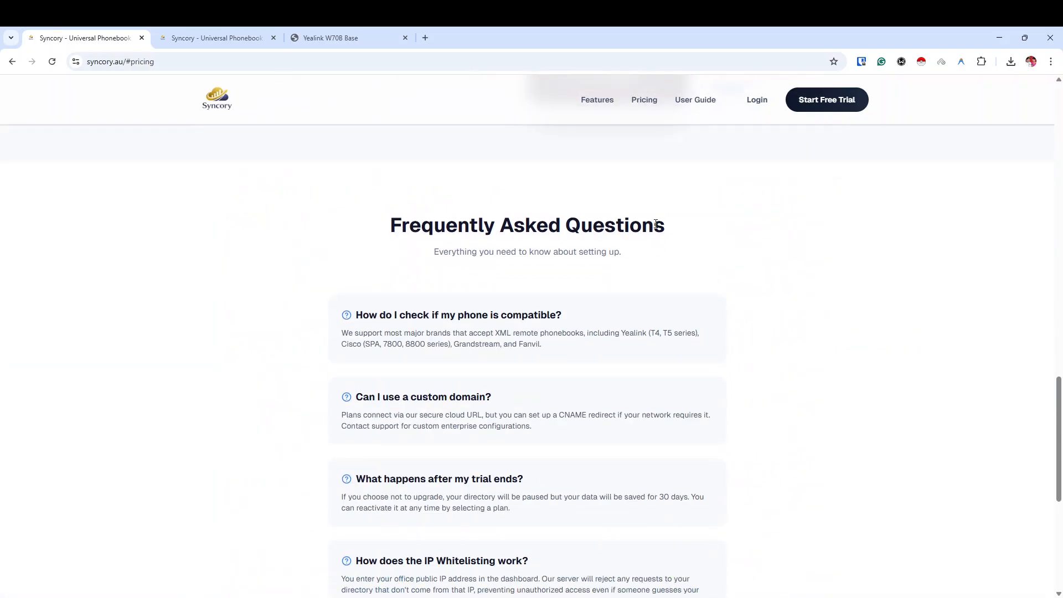
scroll(609, 241, "down", 5)
scroll(554, 238, "up", 7)
scroll(532, 232, "up", 10)
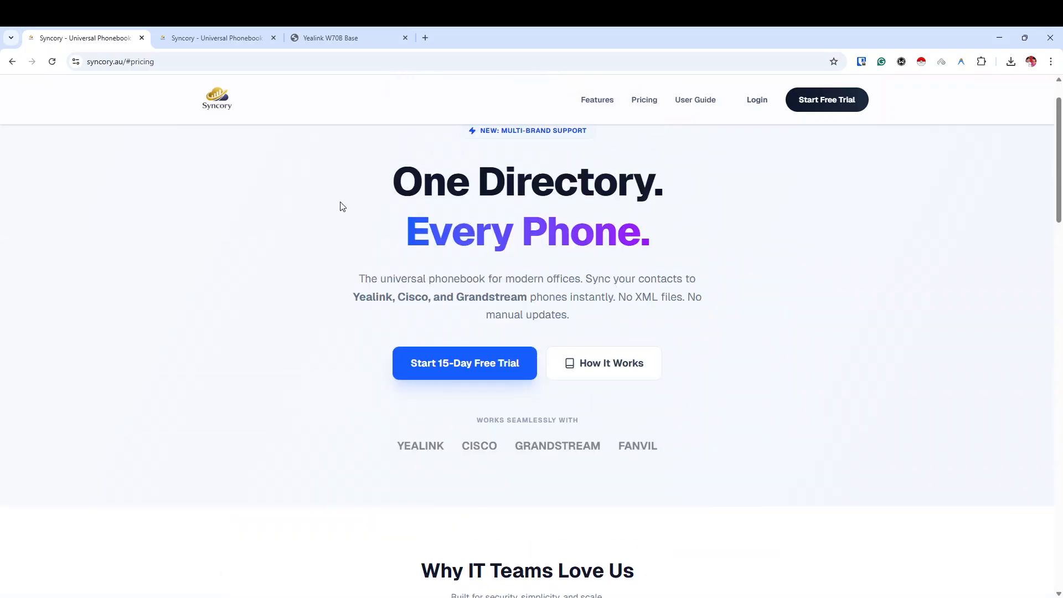
Show the dashboard's Internal contacts, filter the department to Supplier, then reset the filter.
left_click(189, 36)
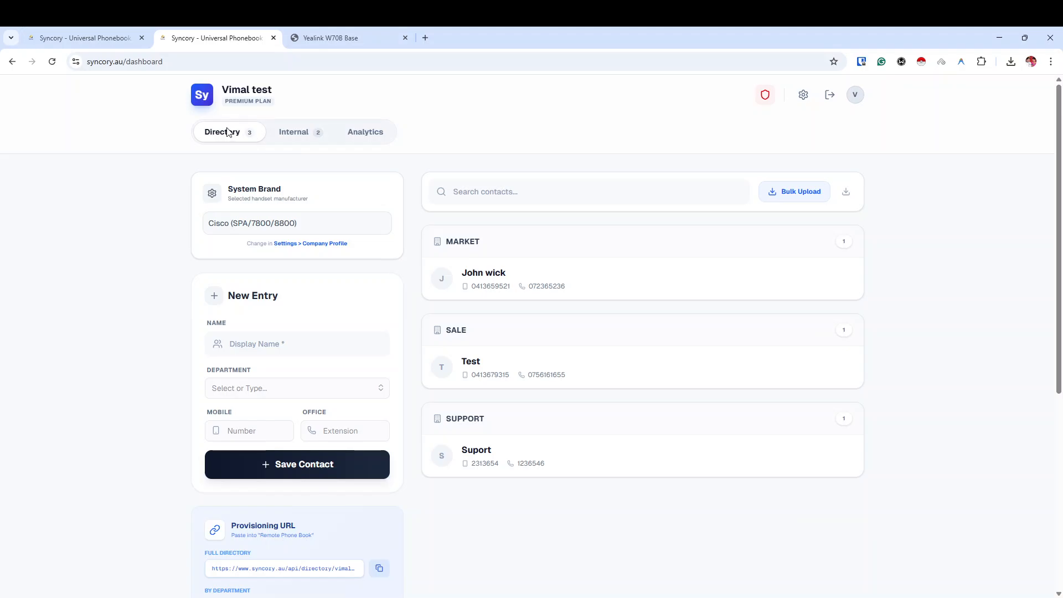
left_click(299, 132)
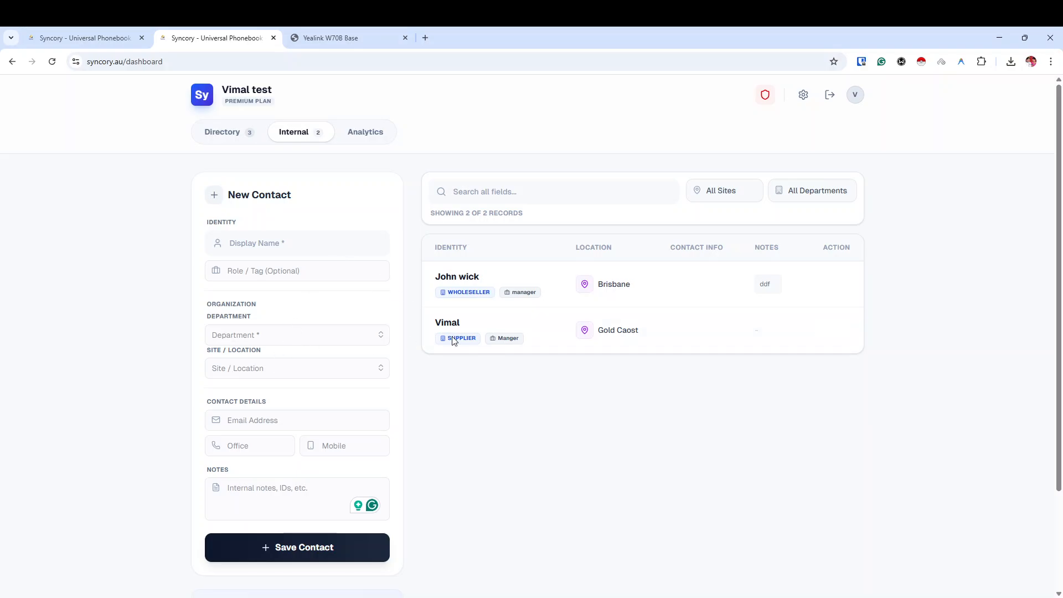
left_click(730, 194)
left_click(779, 192)
key("Down")
left_click(828, 193)
Highlight the WHOLESELLER department tag and scroll through the internal contacts list.
left_click_drag(448, 292, 489, 293)
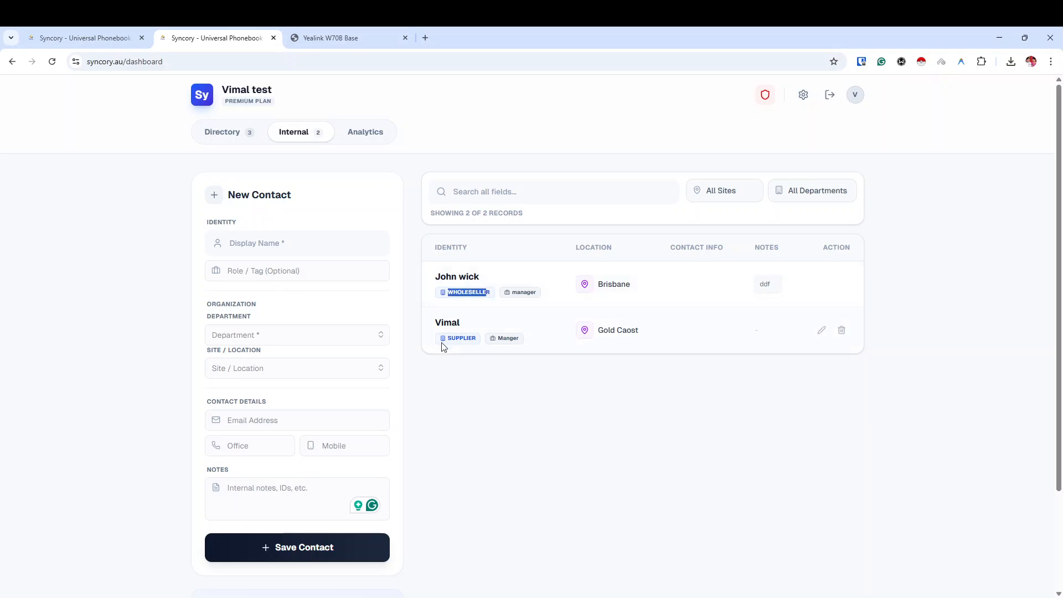
left_click(450, 340)
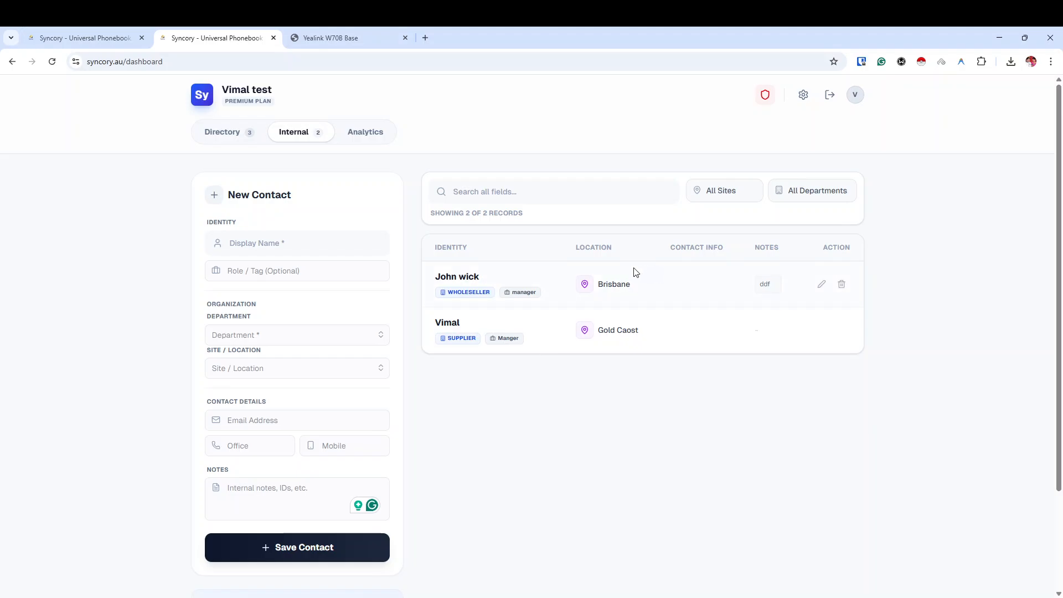
scroll(443, 387, "down", 3)
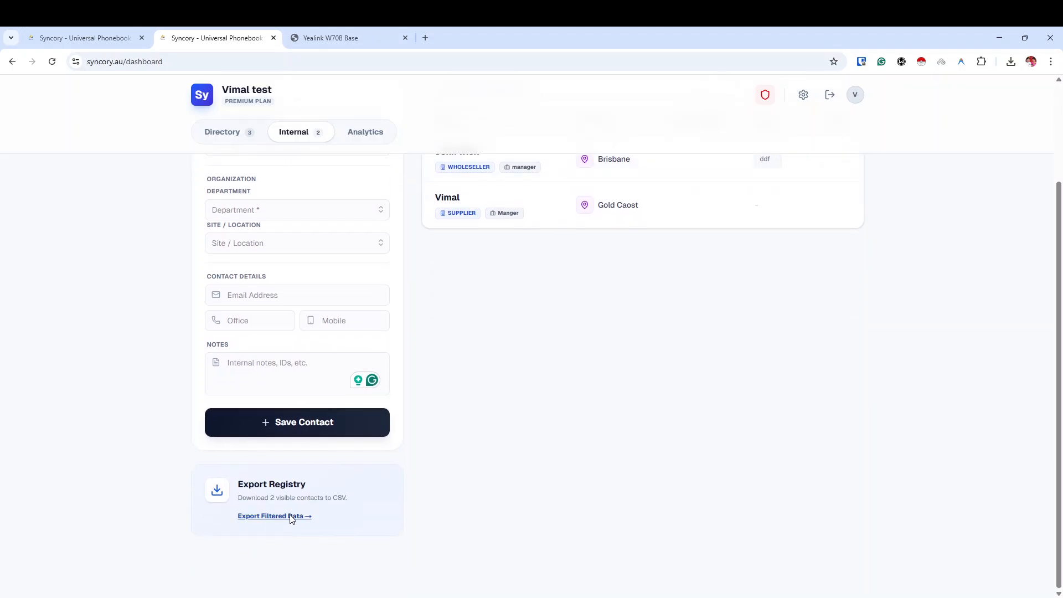
scroll(609, 468, "up", 3)
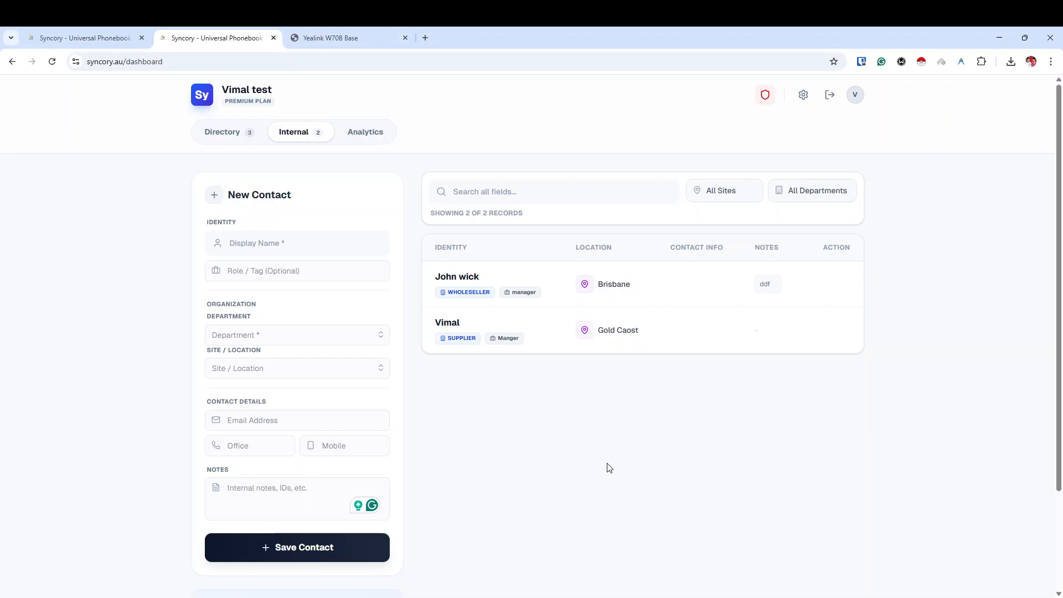
scroll(532, 470, "down", 3)
scroll(534, 465, "up", 3)
Enter an office phone number on the Supplier contact and update it.
mouse_move(633, 334)
left_click(822, 331)
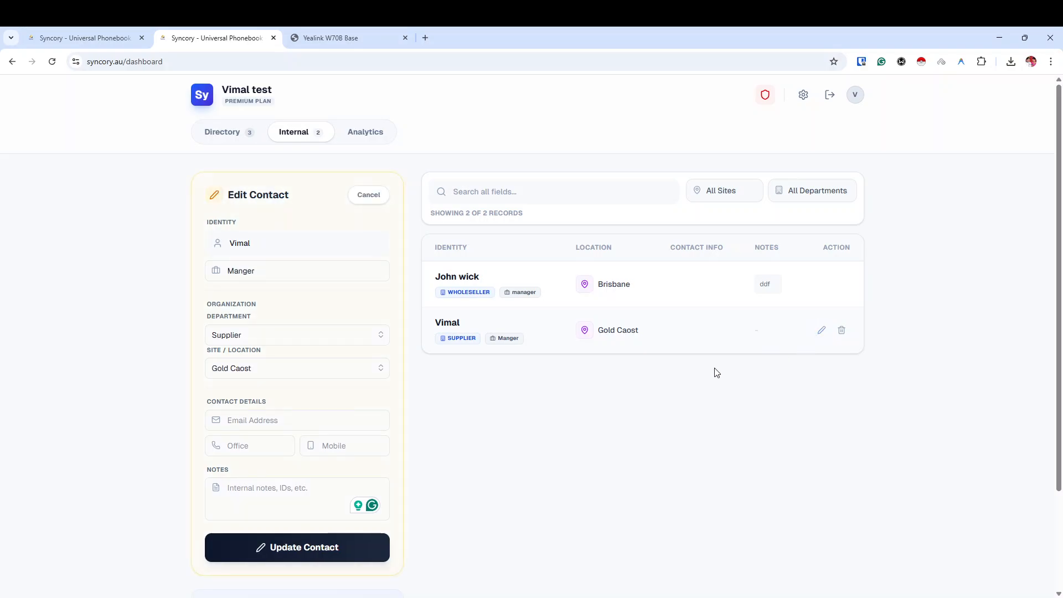
left_click(237, 451)
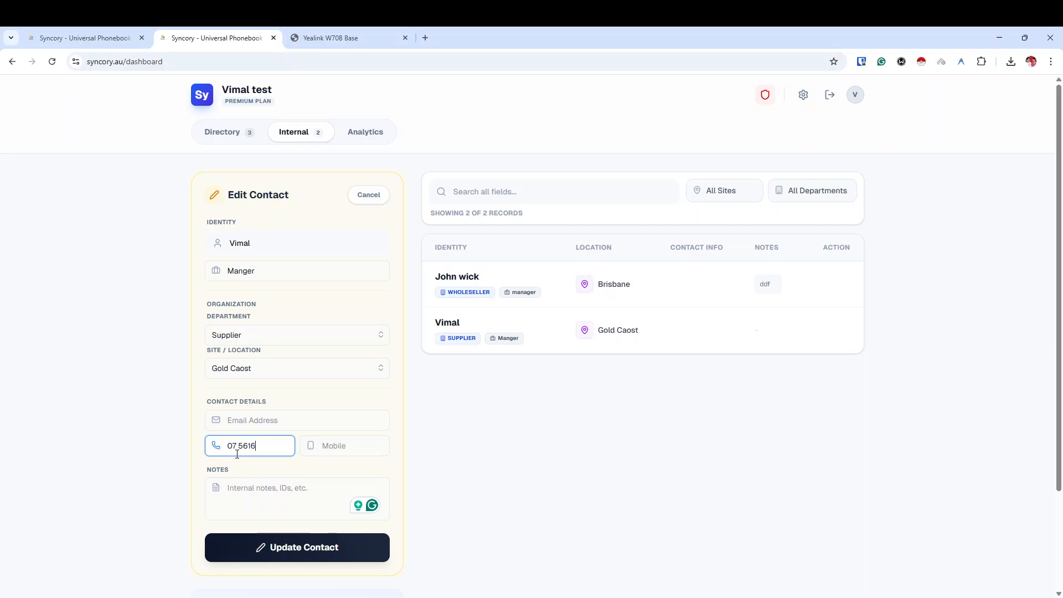
left_click(297, 556)
Add the note 'ssd' to the Supplier contact, update, then cancel the edit form.
scroll(346, 404, "down", 3)
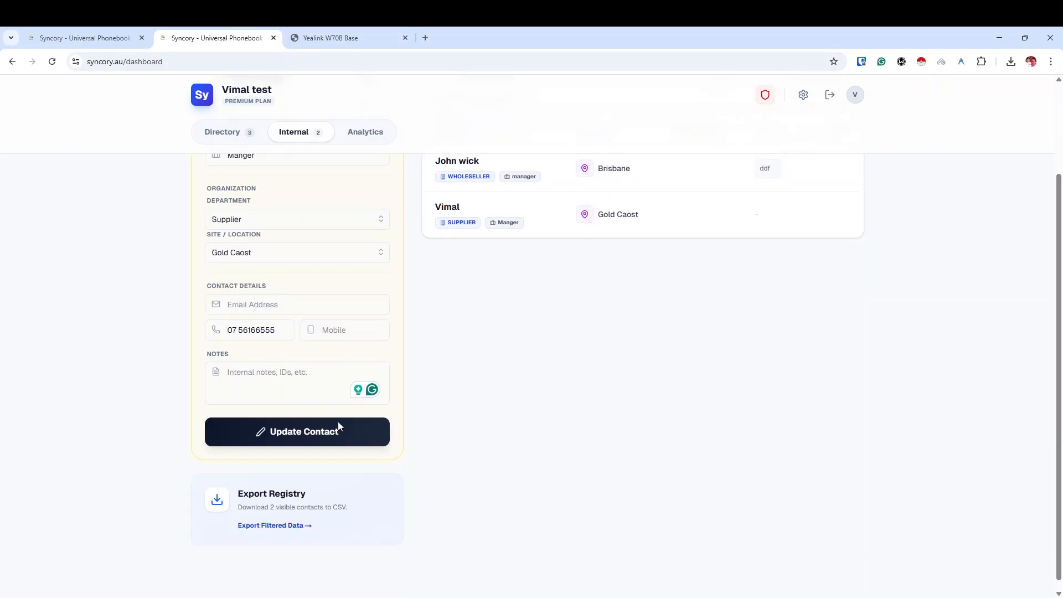
left_click(272, 391)
type("ssd")
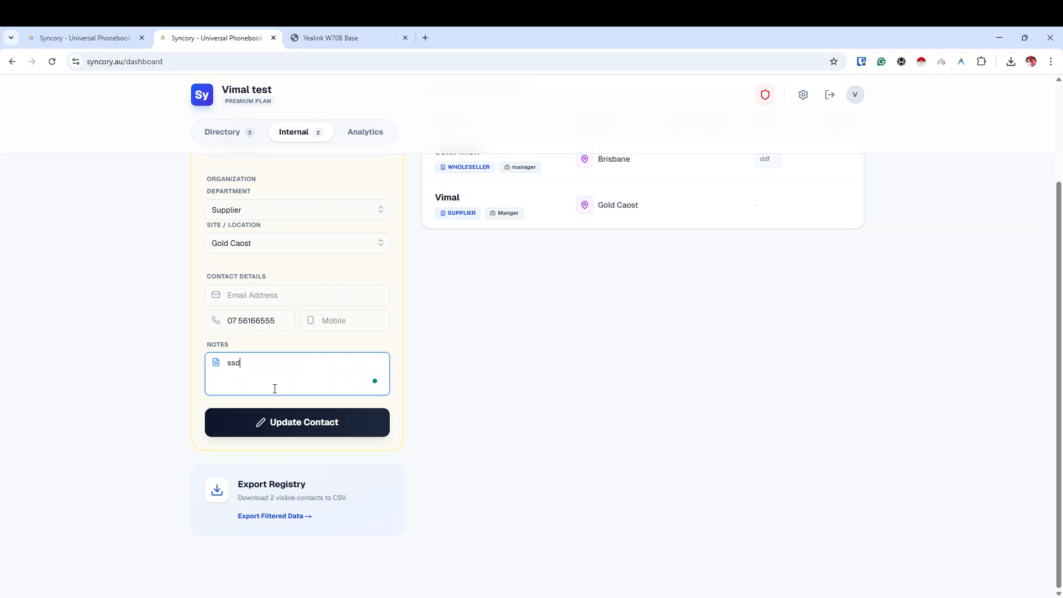
left_click(279, 421)
scroll(471, 403, "up", 3)
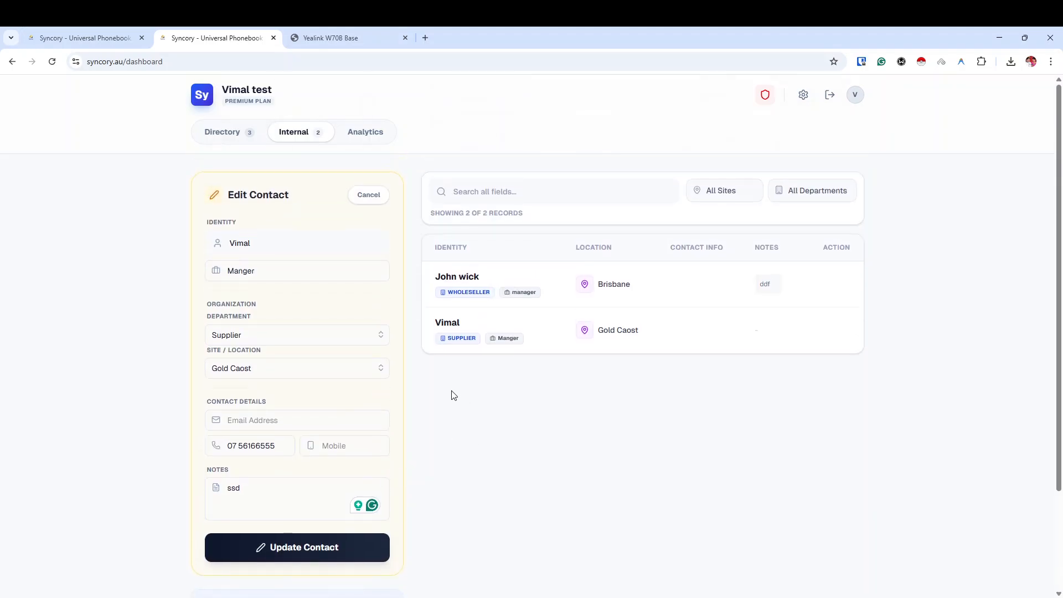
left_click(361, 197)
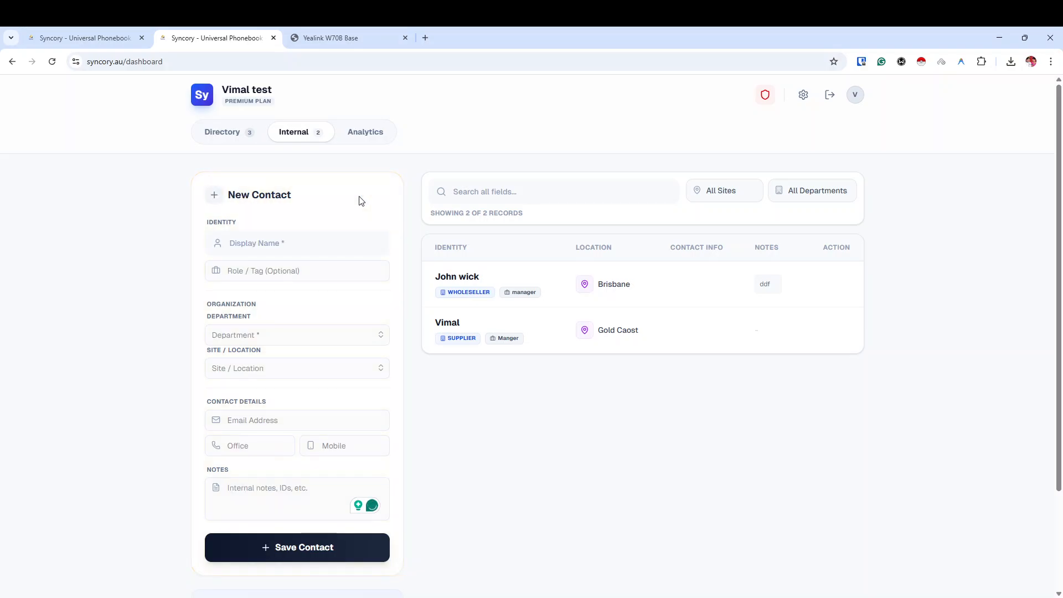
scroll(271, 302, "down", 3)
scroll(271, 302, "up", 3)
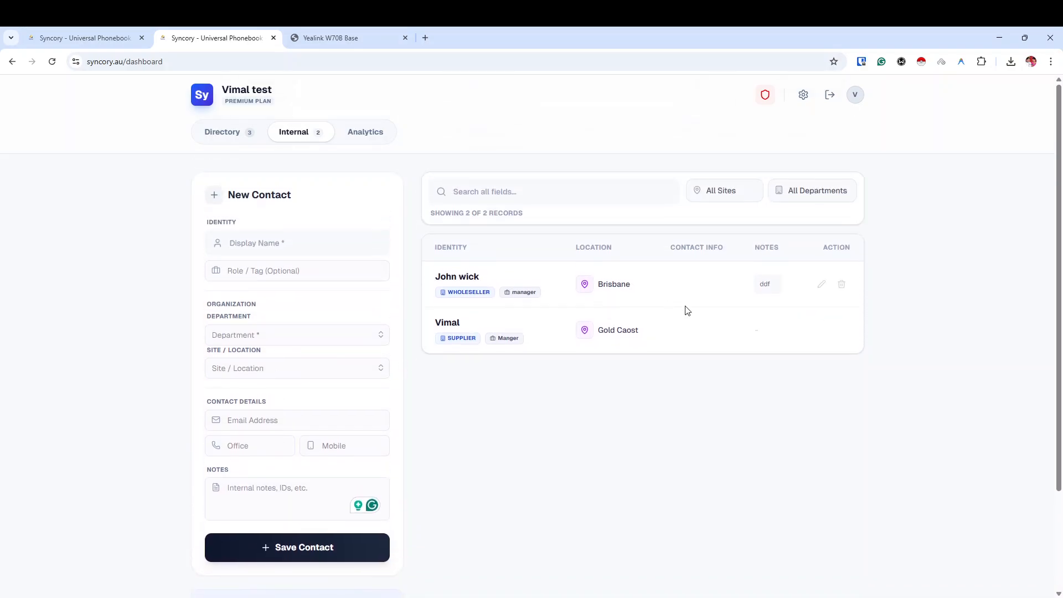
Change the Wholeseller contact's note to 'thanks you', update, close the form and reload the dashboard.
left_click(817, 288)
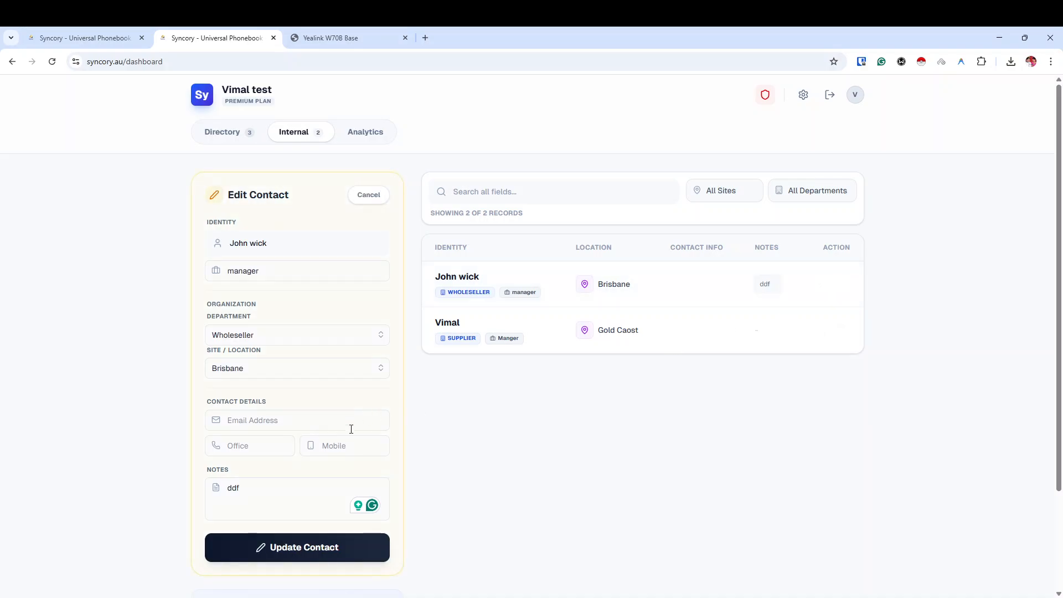
left_click(273, 496)
key("BackSpace")
key("BackSpace")
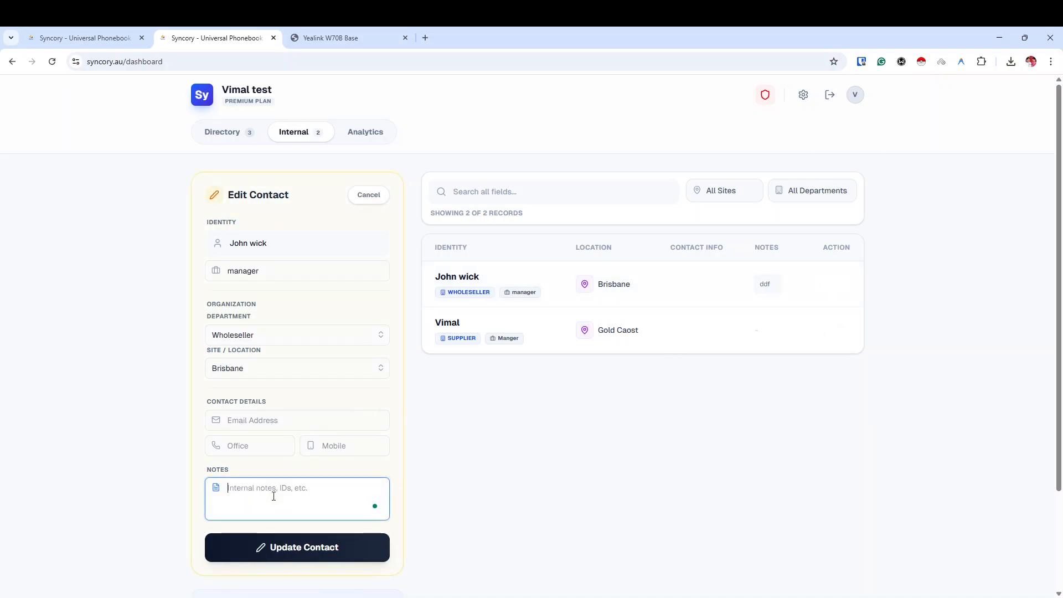
type("thanks you")
left_click(294, 552)
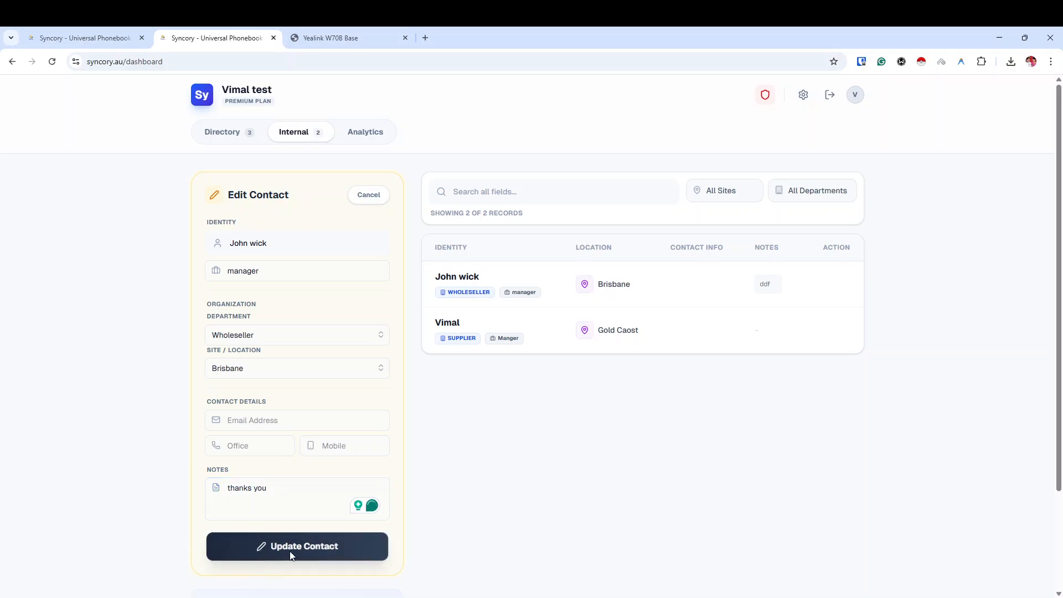
left_click(386, 196)
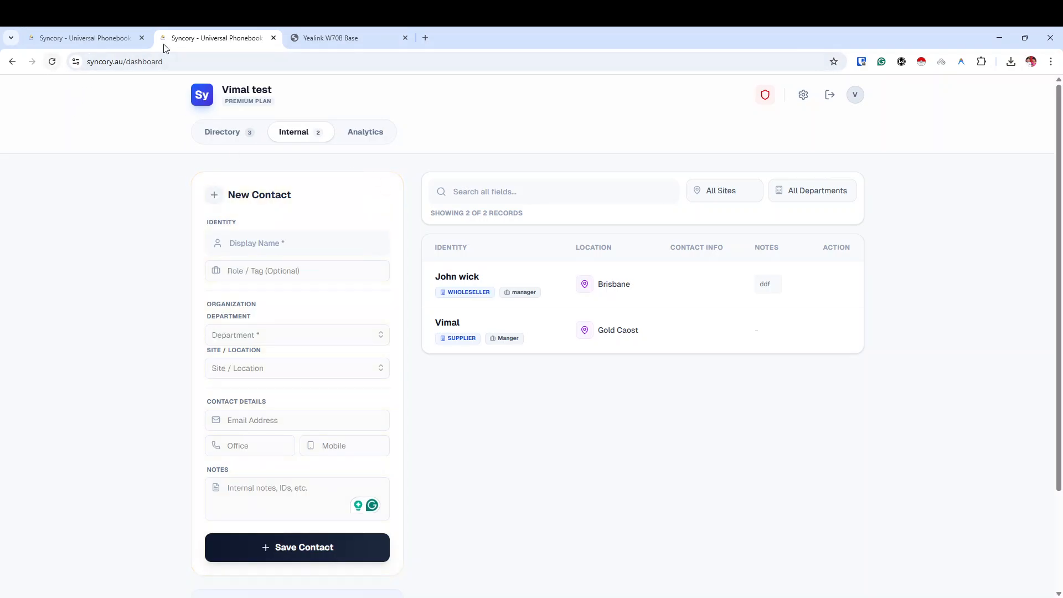
left_click(51, 65)
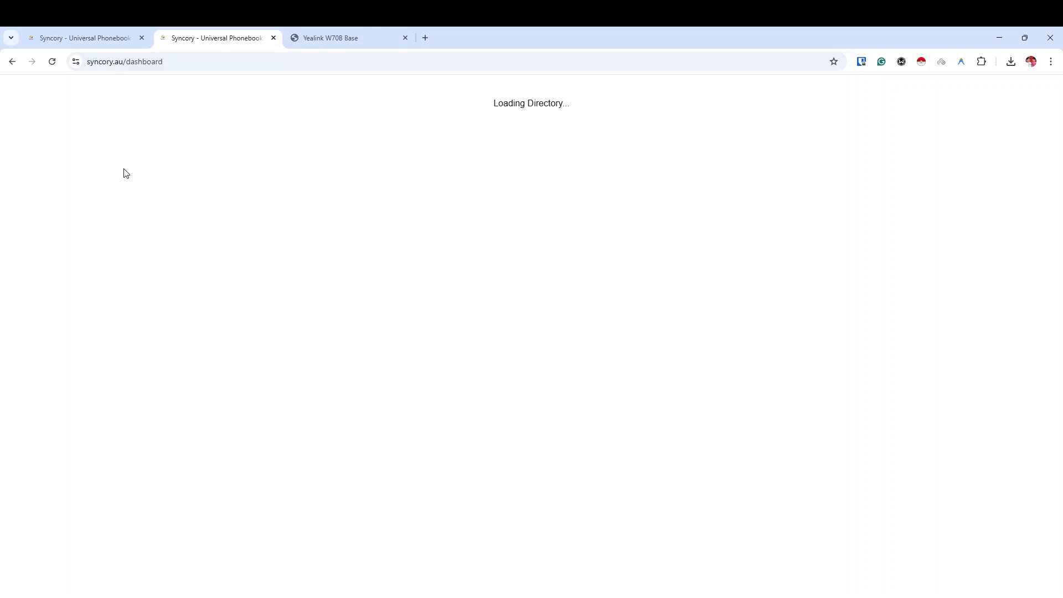
Reload the dashboard twice and return to the Internal contacts list.
left_click(54, 64)
left_click(52, 62)
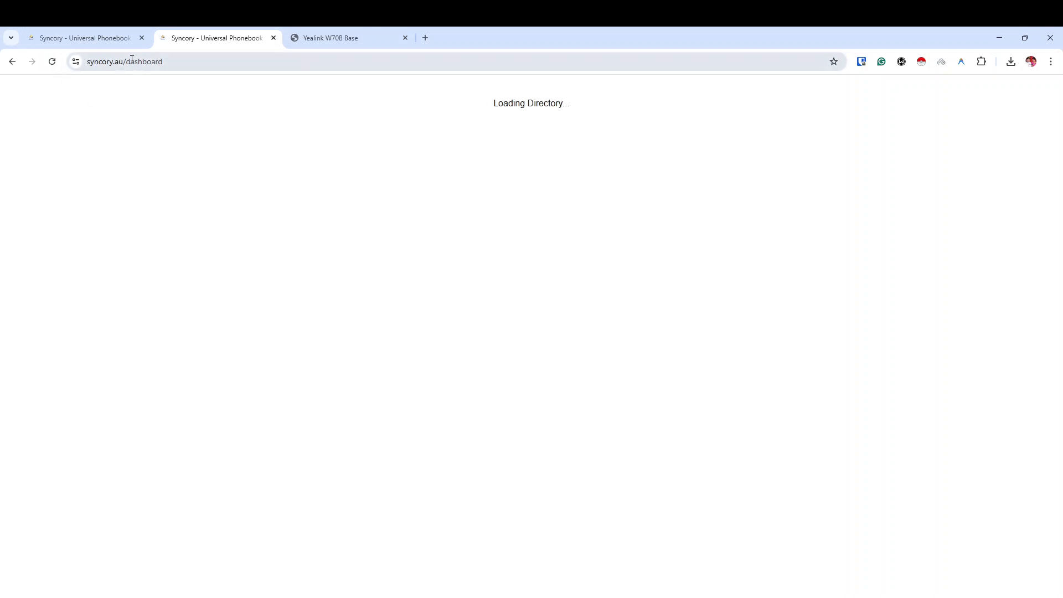
left_click(299, 132)
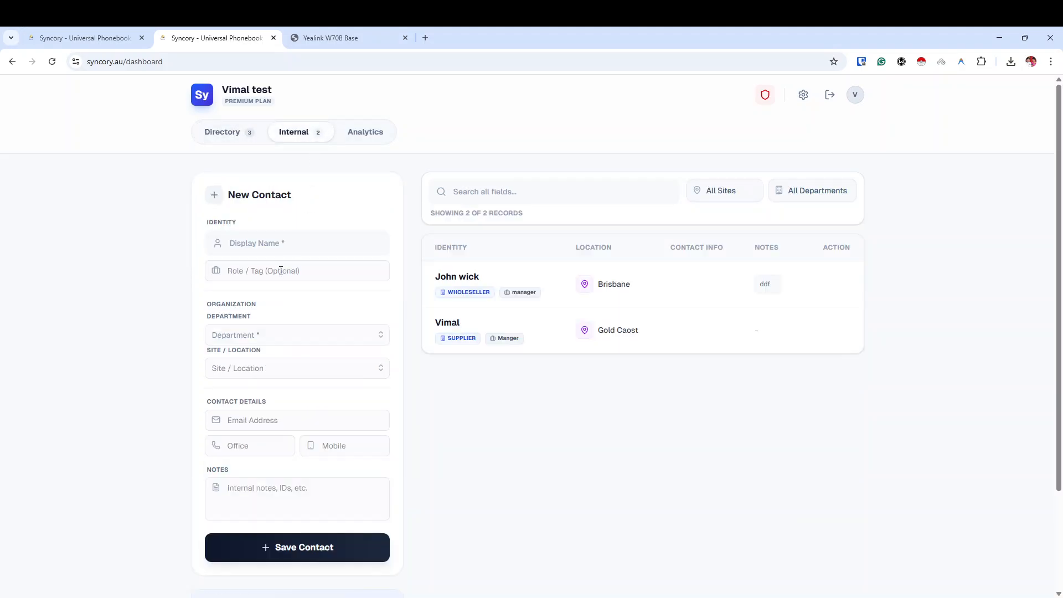
Replace the Wholeseller contact's 'ddf' note with 'thank you notes' and update it.
left_click(823, 284)
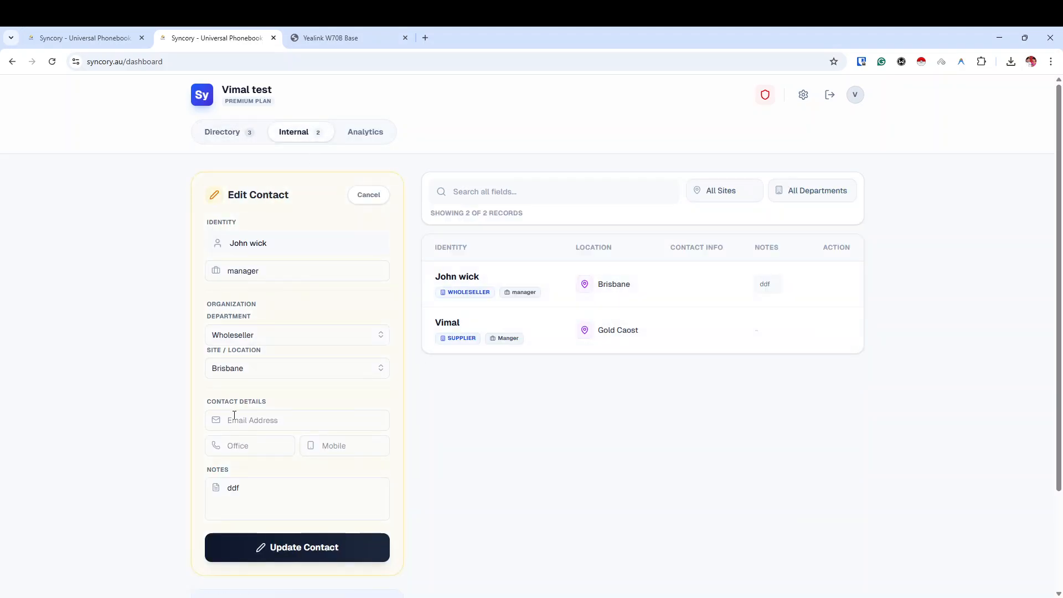
double_click(261, 491)
type("thank y")
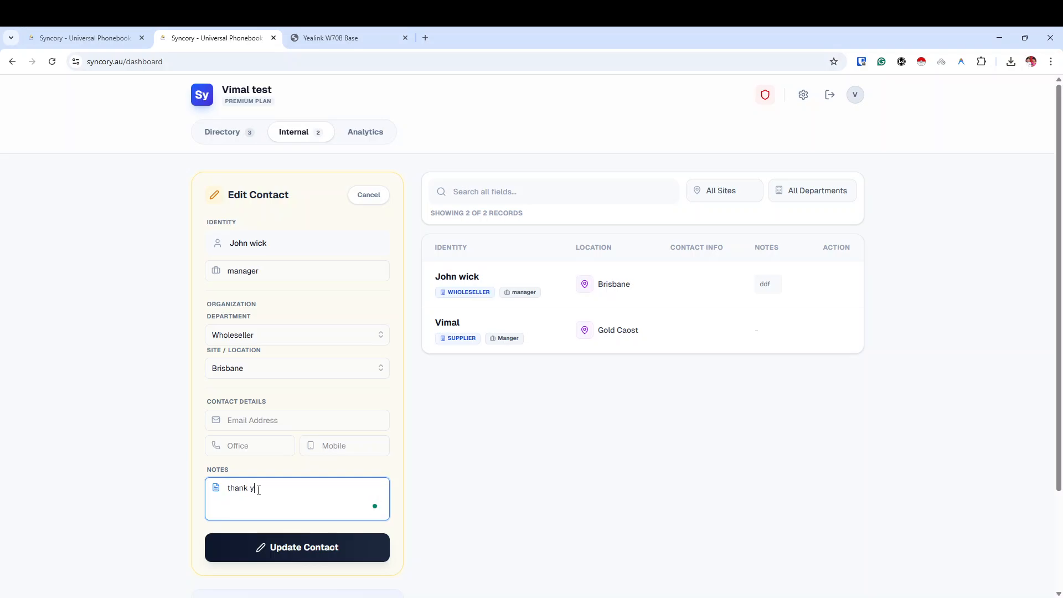
type("ou notes")
left_click(277, 546)
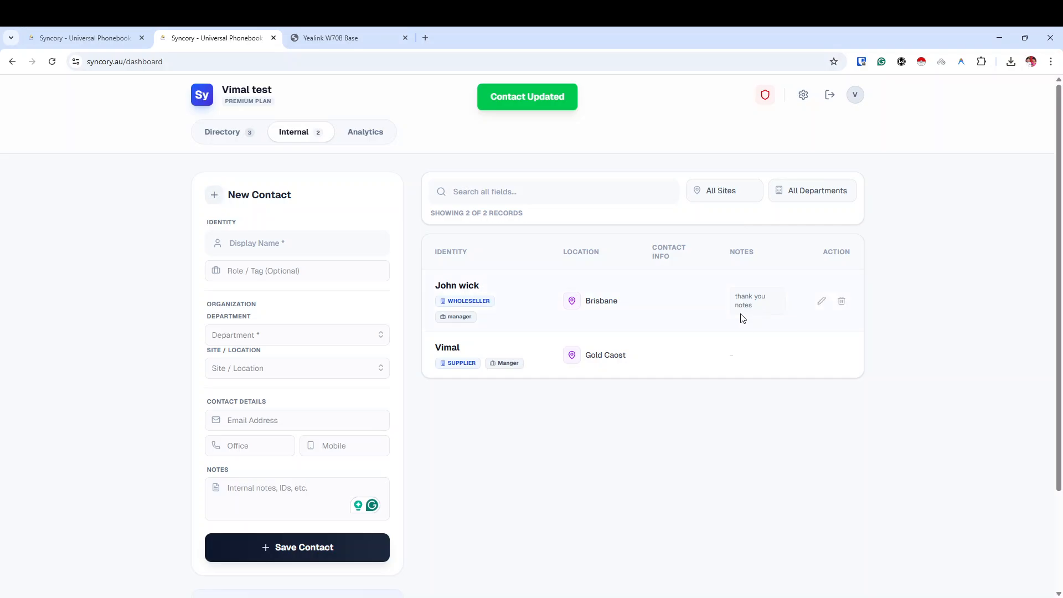
left_click(821, 301)
left_click(257, 447)
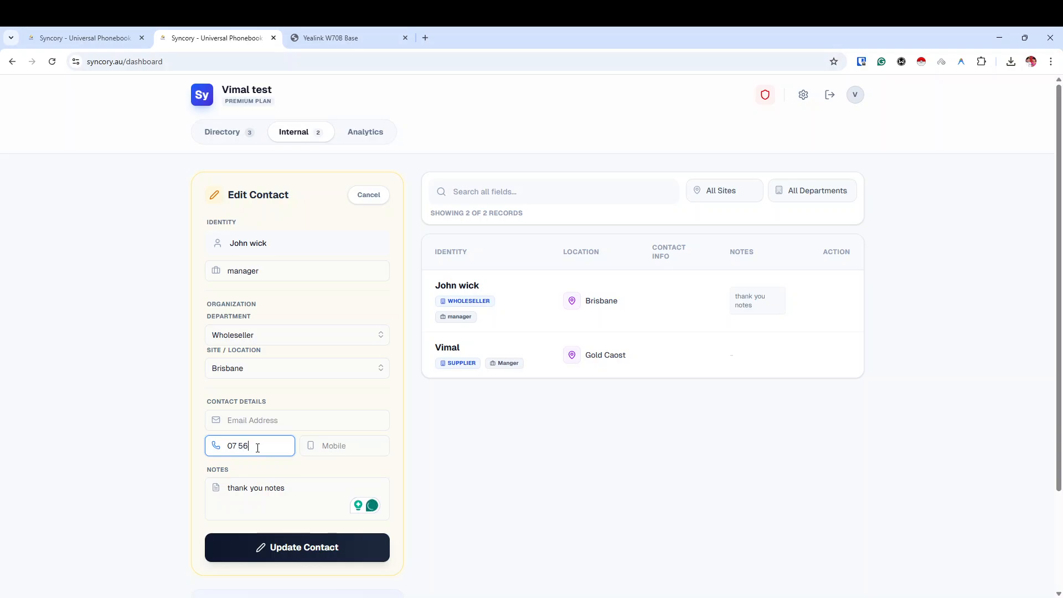
left_click(314, 559)
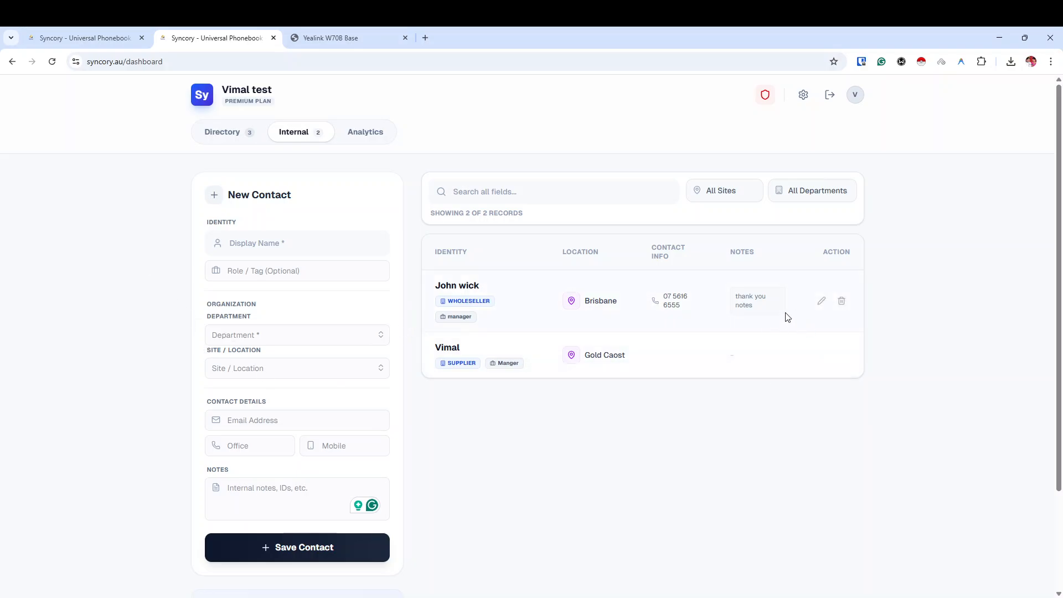
Filter internal contacts to Wholeseller, reset the filter, and open the Supplier contact for editing.
left_click(809, 198)
left_click(803, 240)
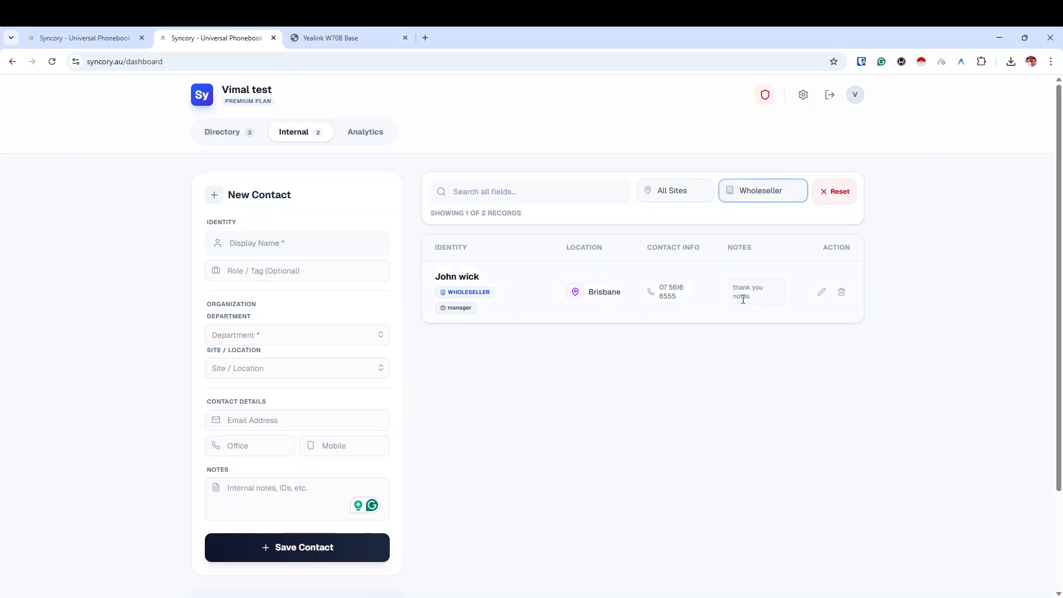
left_click(825, 198)
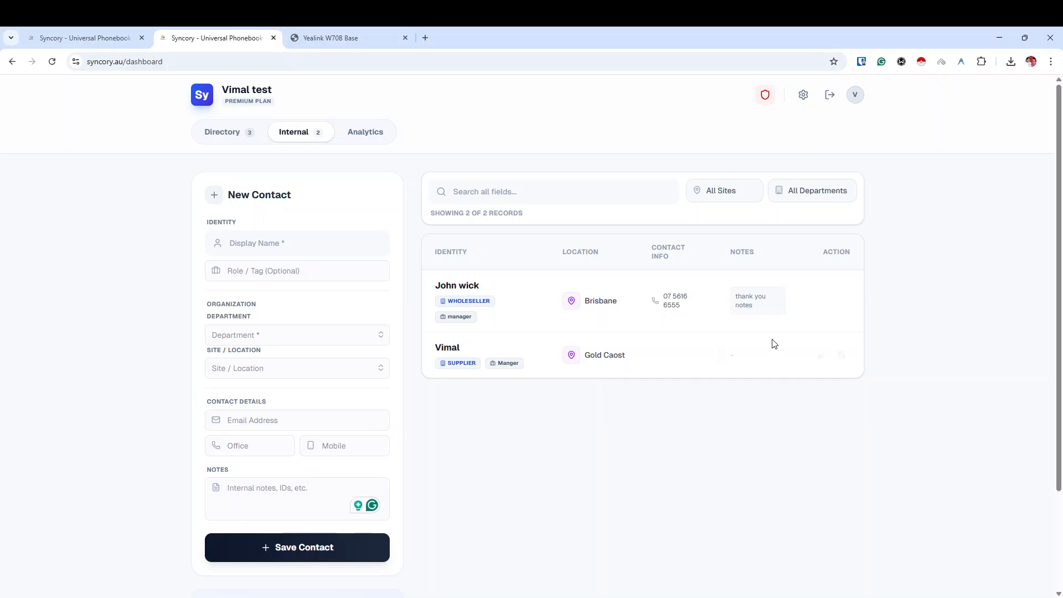
left_click(822, 355)
Give the Supplier contact an email address and the note 'this email for account only', then update.
left_click(265, 427)
type("test@gmail.com")
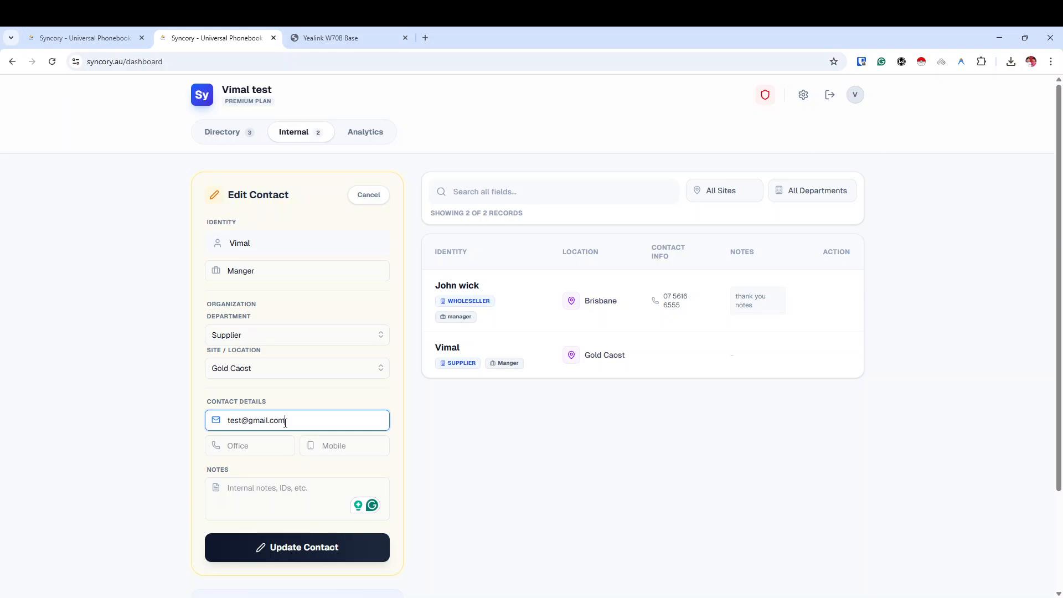
left_click(291, 498)
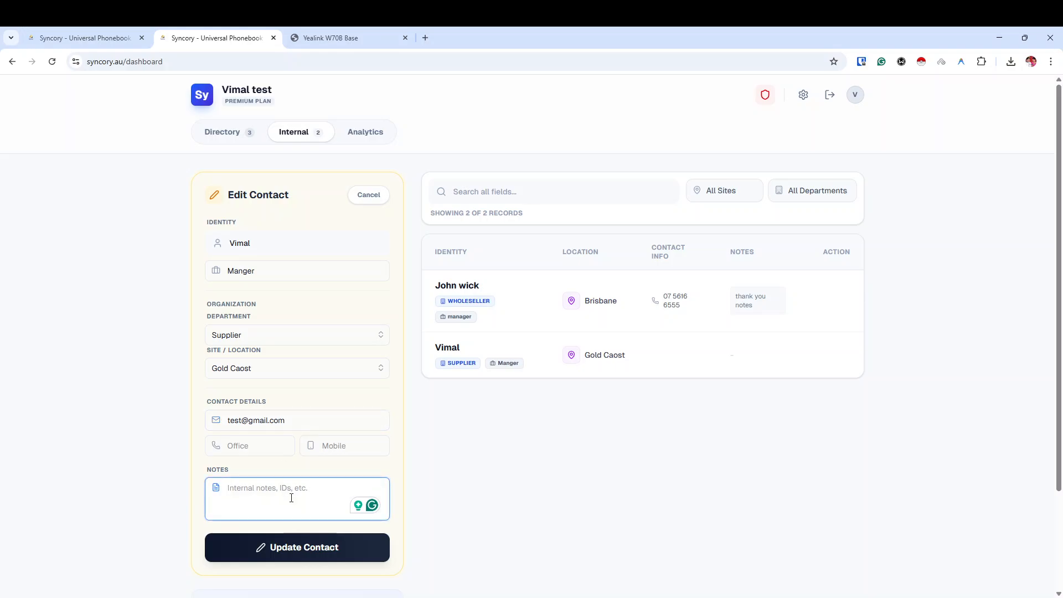
type("this e")
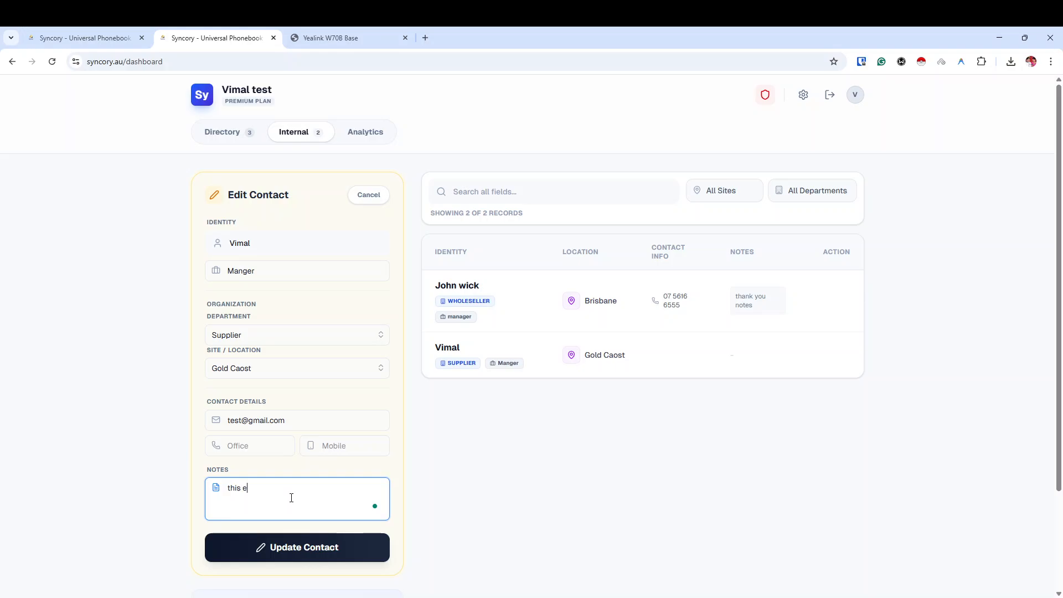
type("mail fo")
key("BackSpace")
key("BackSpace")
type("for account onluny")
left_click(297, 537)
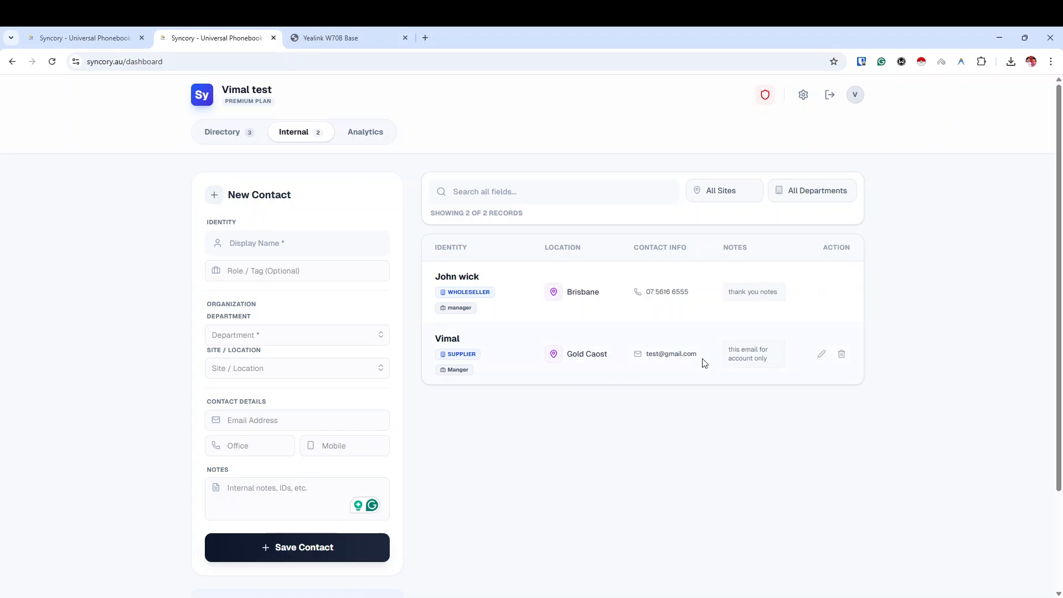
left_click(807, 201)
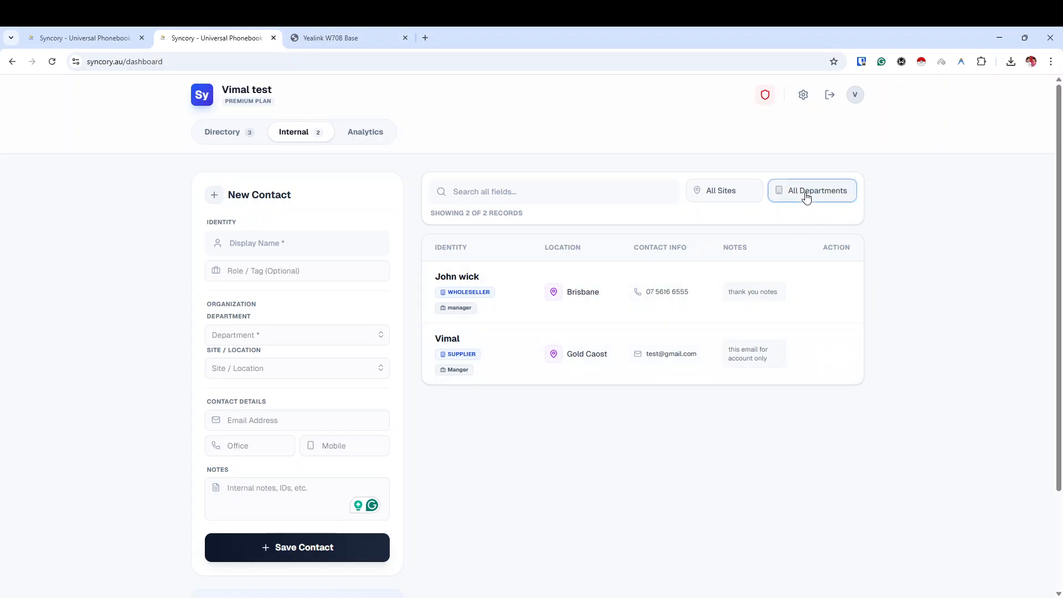
Filter internal contacts to Supplier, then start a new Directory contact with its display name.
left_click(795, 225)
left_click(197, 132)
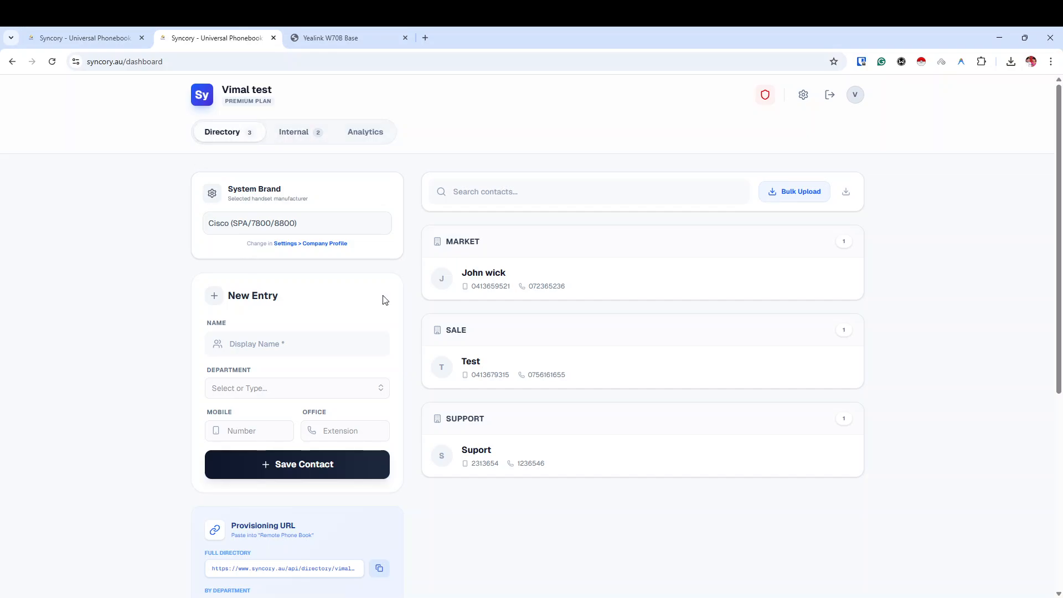
left_click(307, 340)
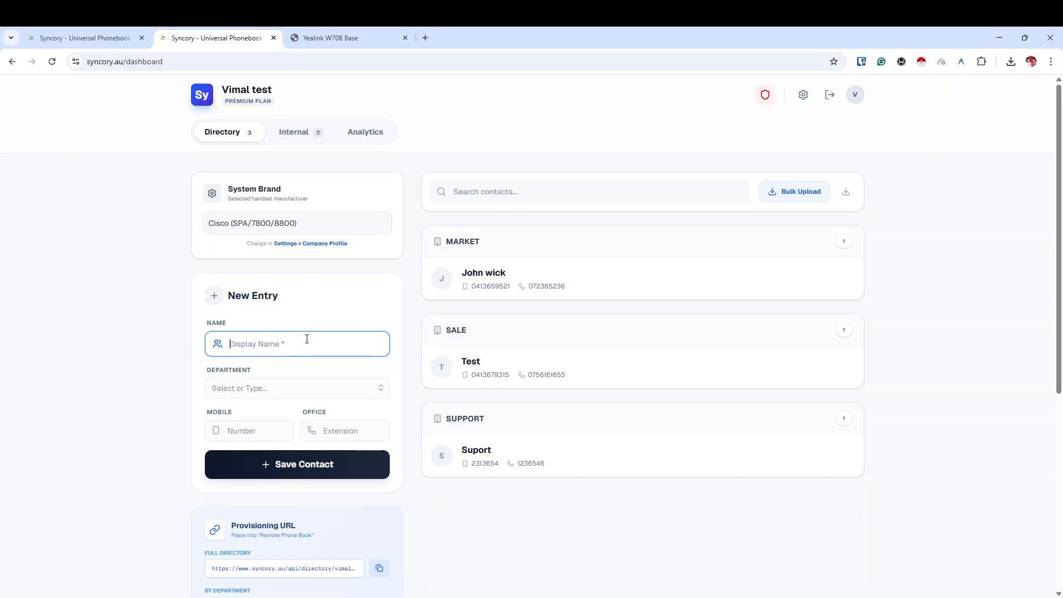
type("John")
key("Tab")
Set the new contact's department to a newly created 'Doctor' department.
type("Suplier")
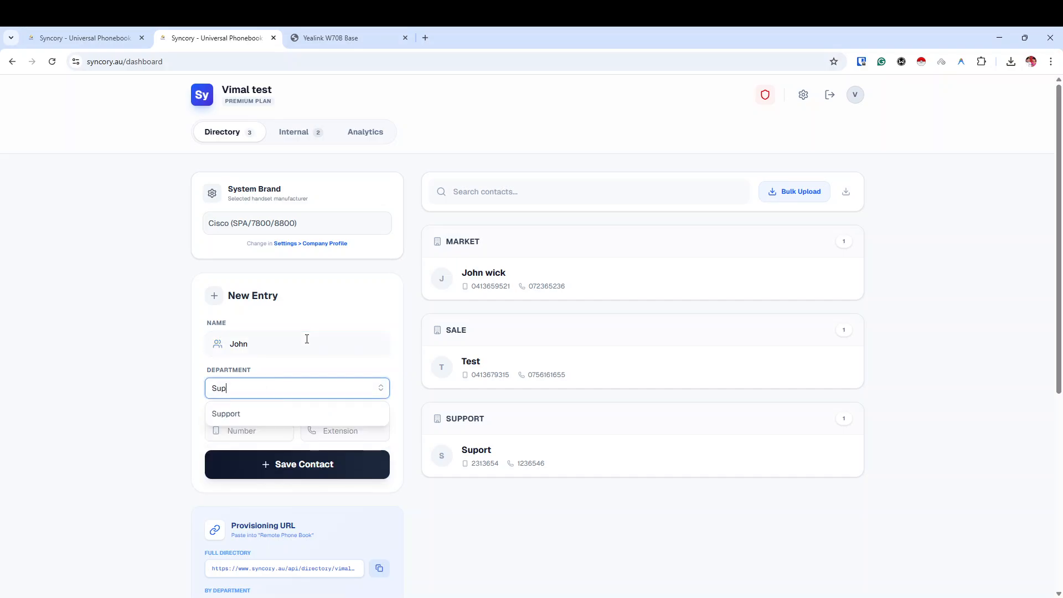
key("BackSpace")
key("BackSpace")
key("BackSpace")
key("BackSpace")
key("BackSpace")
type("plier")
key("BackSpace")
key("BackSpace")
key("BackSpace")
key("BackSpace")
key("BackSpace")
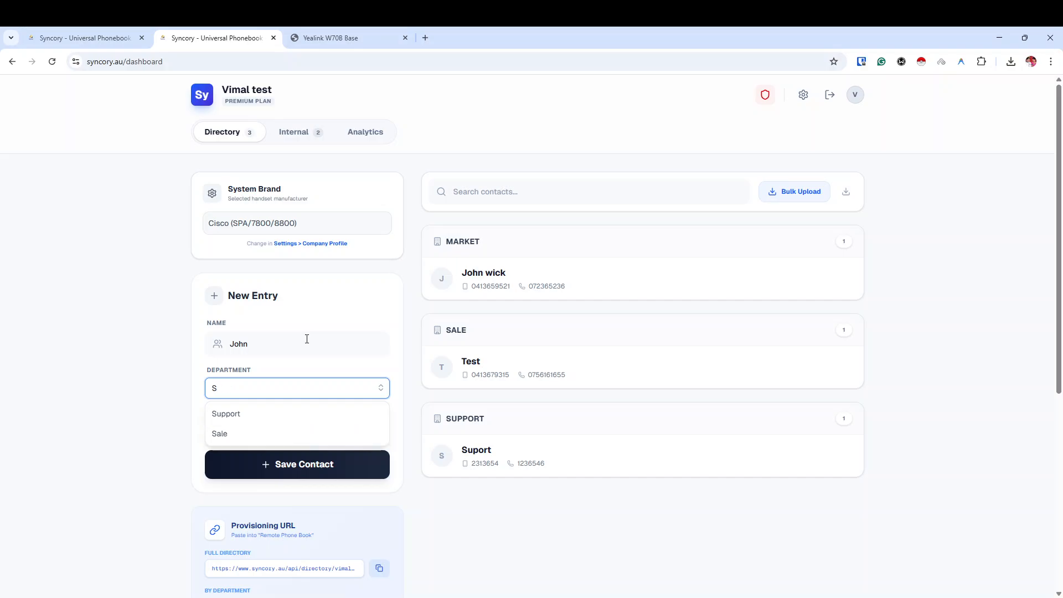
type("uppl")
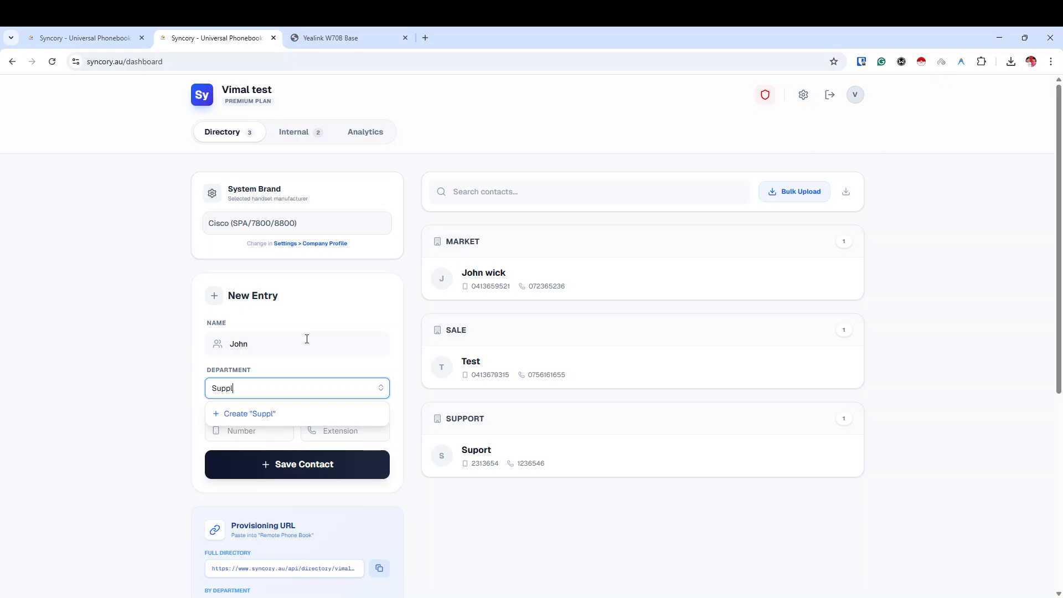
type("er")
key("BackSpace")
key("BackSpace")
key("BackSpace")
key("BackSpace")
key("BackSpace")
key("BackSpace")
key("BackSpace")
key("BackSpace")
type("Doctor")
left_click(263, 412)
Enter the contact's mobile number and save the new Doctor contact.
left_click(247, 432)
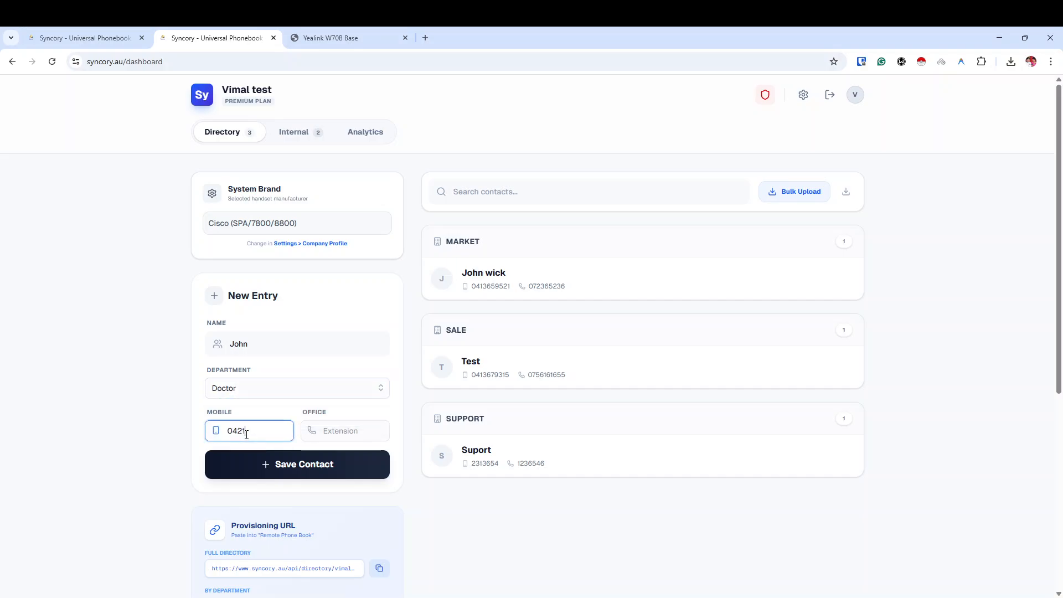
left_click(288, 464)
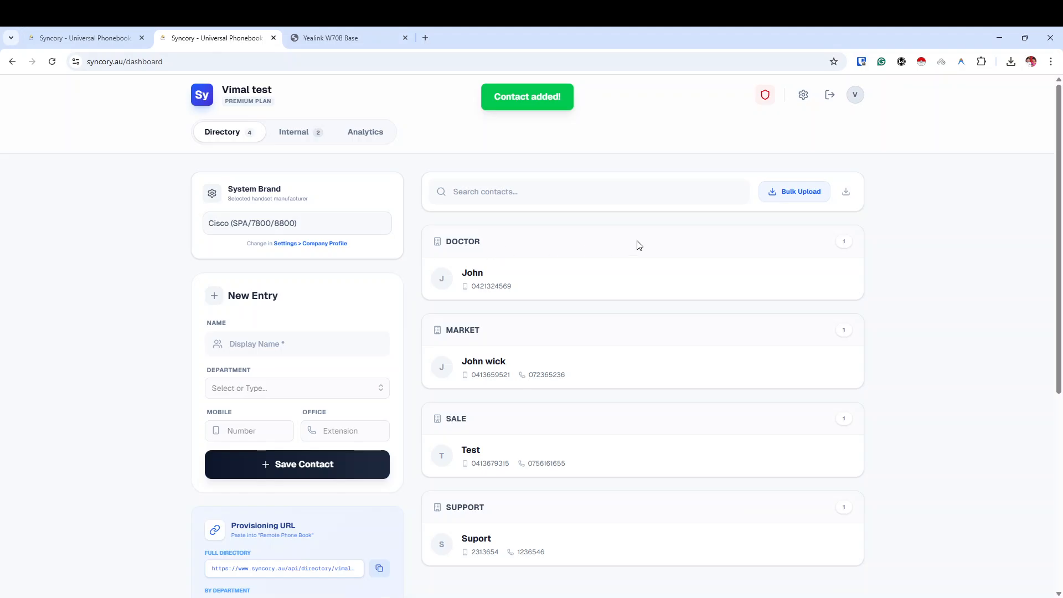
In the Yealink W70B web UI, sign in as admin and confirm the Remote Phone Book settings.
left_click(327, 38)
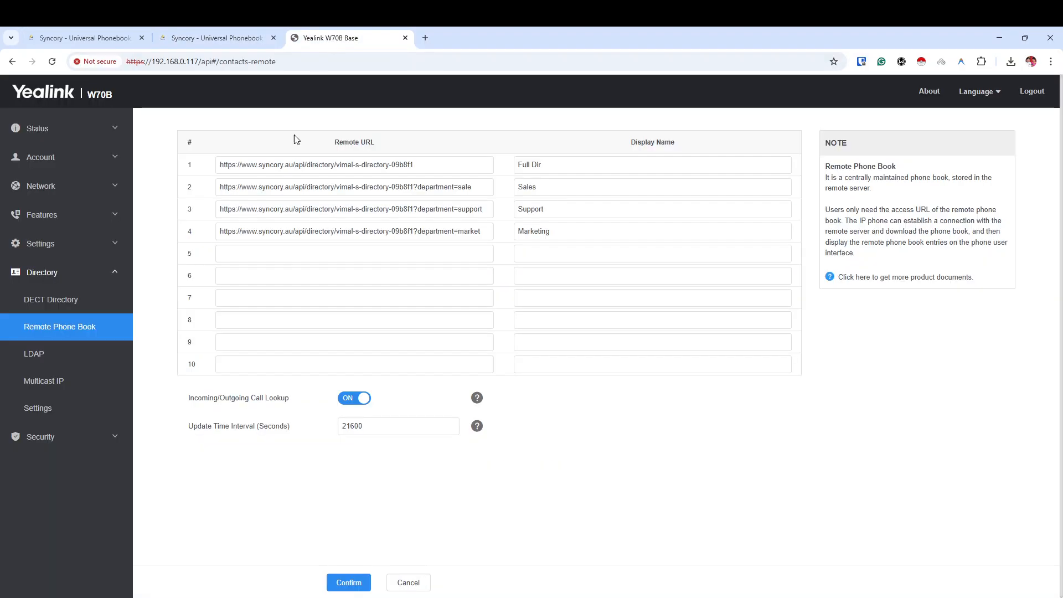
left_click(332, 585)
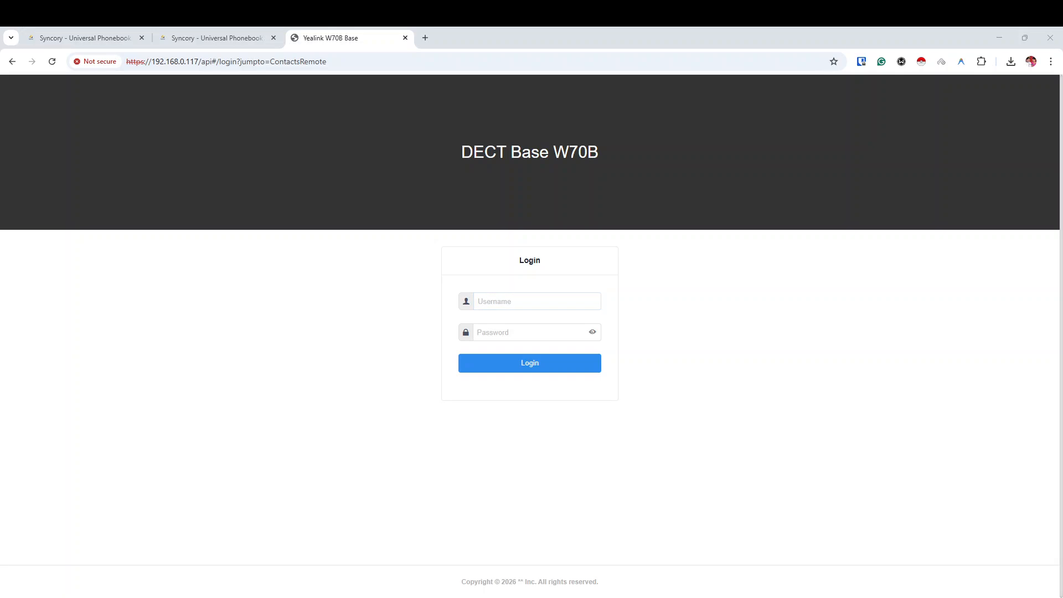
left_click(549, 296)
type("adm")
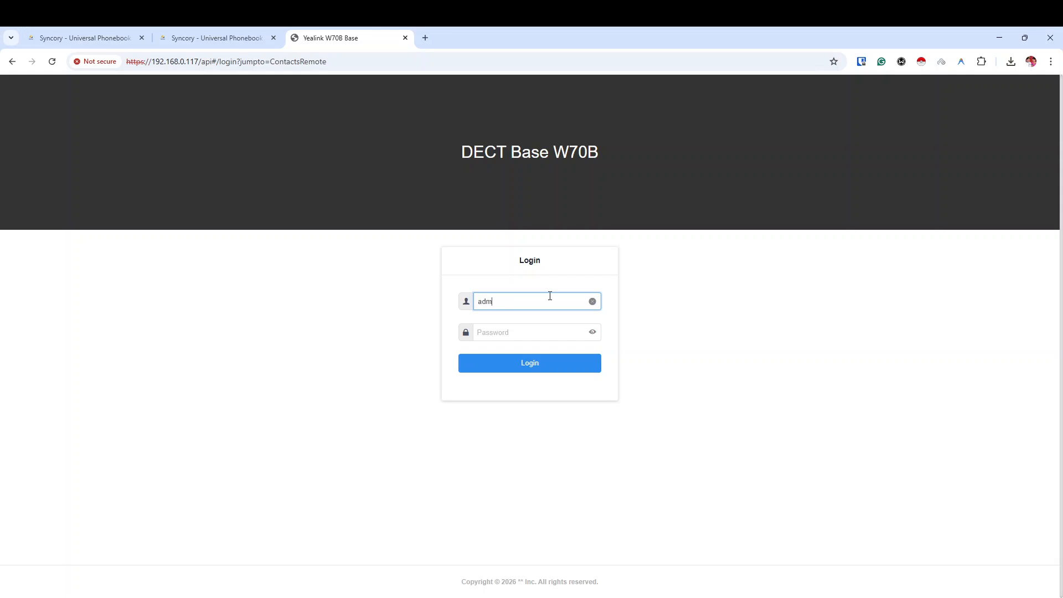
type("•••••••••••••")
left_click(505, 365)
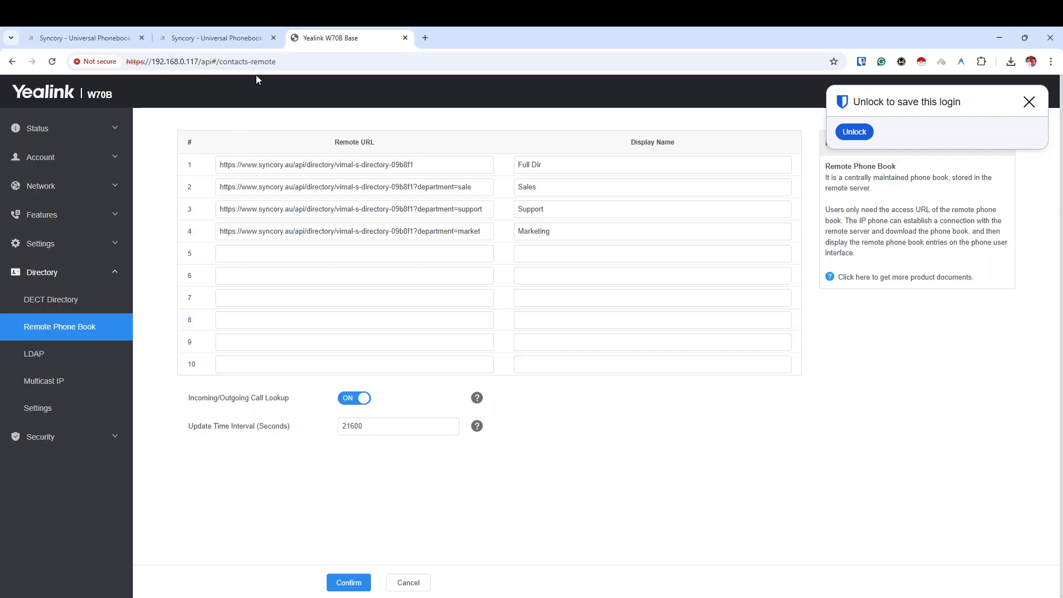
left_click(349, 582)
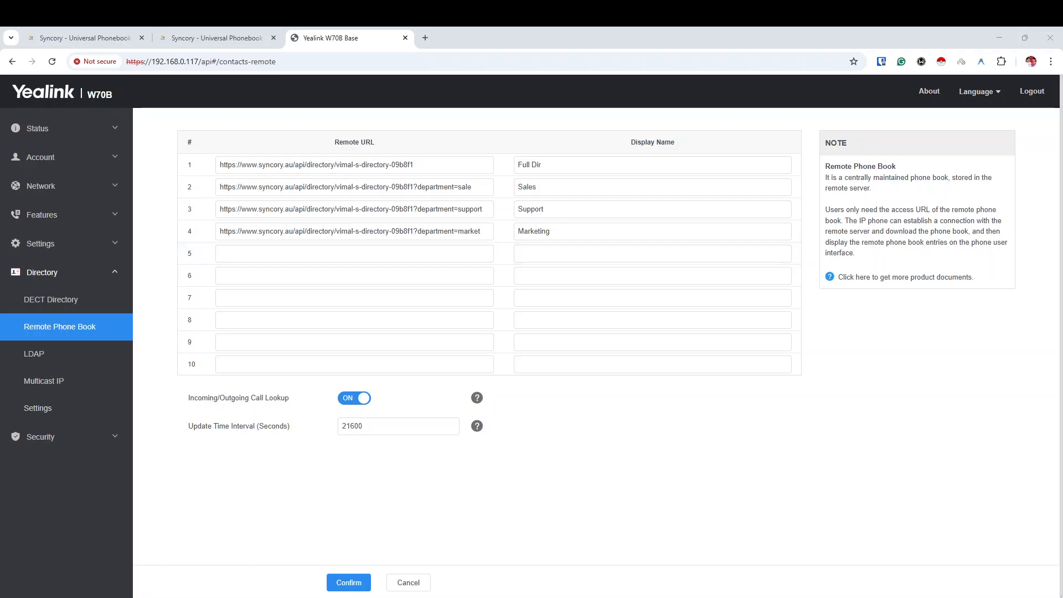
Back in Syncory, open the Internal contacts and reset the Supplier department filter.
left_click(216, 37)
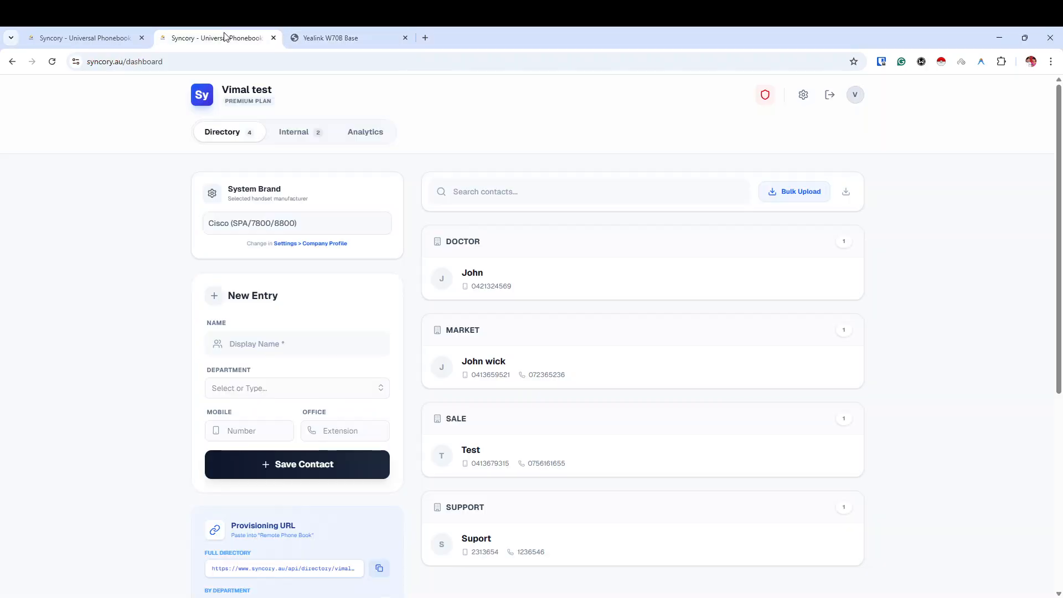
scroll(320, 279, "down", 6)
scroll(320, 282, "up", 6)
left_click(293, 135)
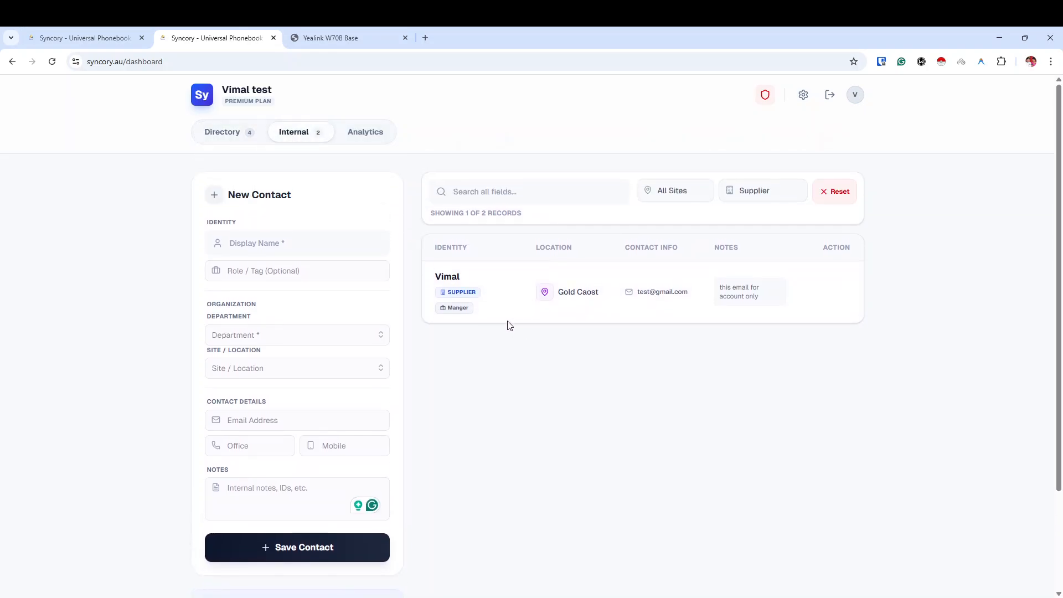
left_click(825, 198)
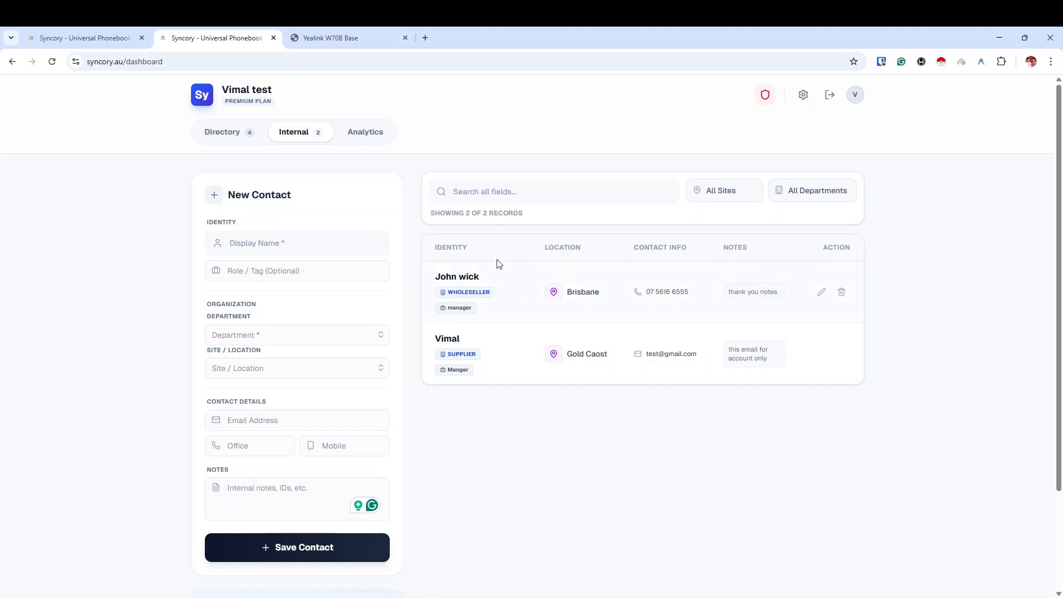
Look through the Analytics, Directory and Internal views, then reload the dashboard.
left_click(353, 132)
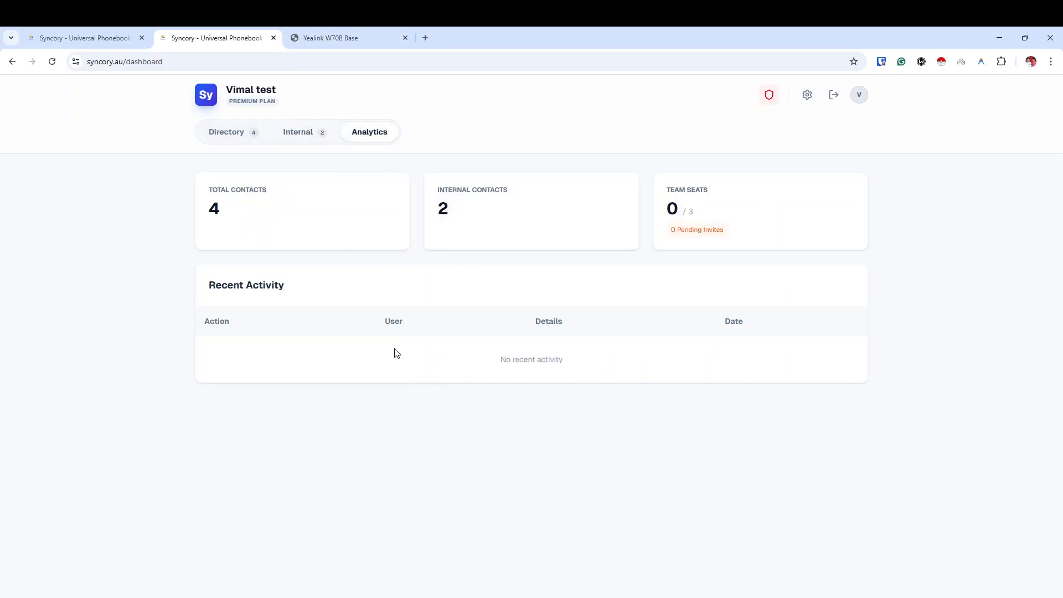
left_click(308, 134)
left_click(367, 134)
left_click(227, 140)
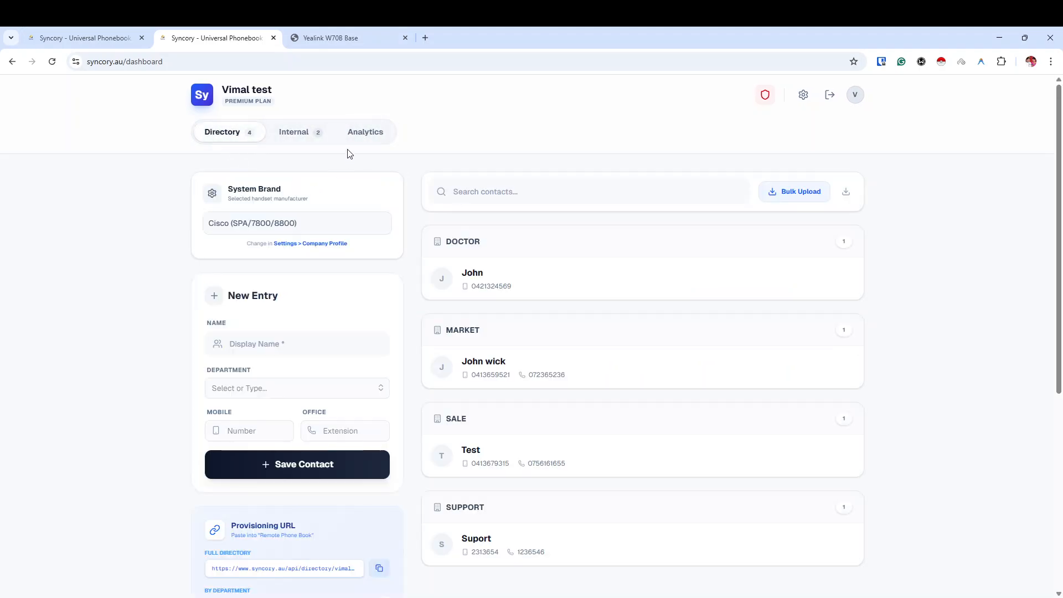
left_click(280, 132)
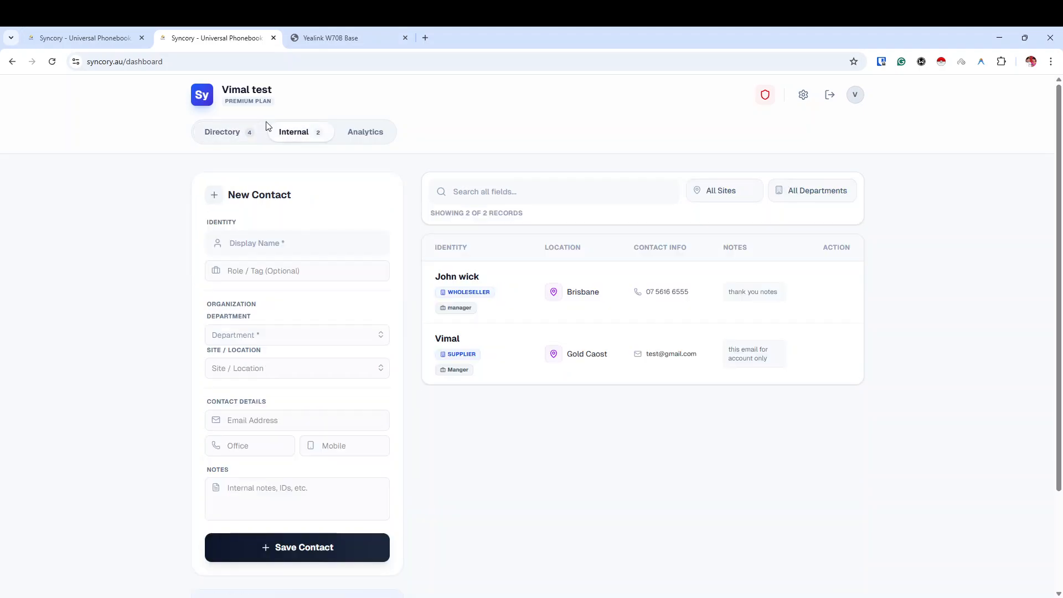
left_click(52, 61)
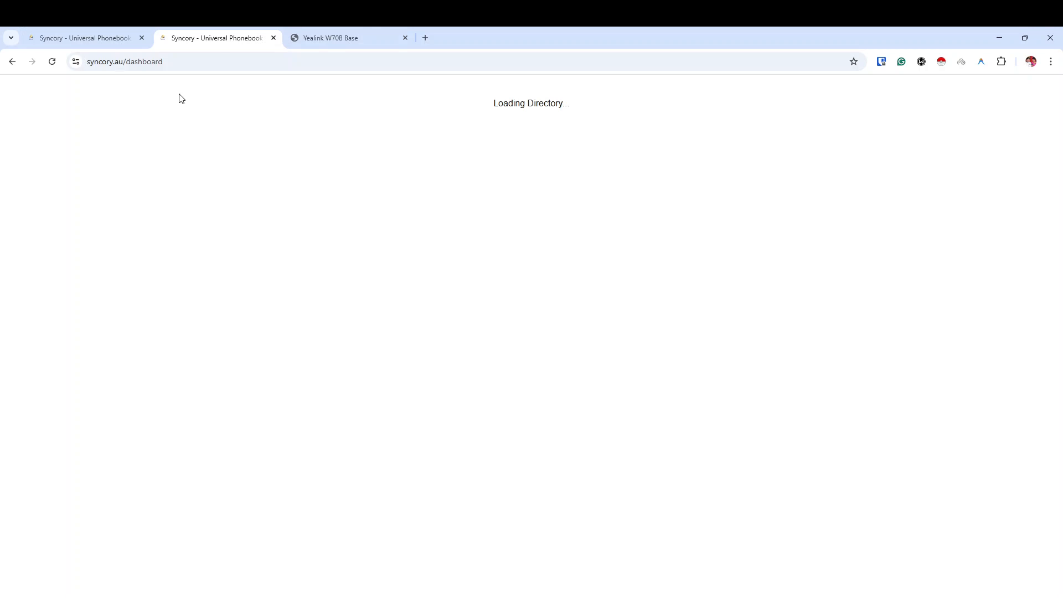
Check the Yealink remote phonebook's Full Dir and Support display names while the Syncory dashboard loads.
left_click(310, 43)
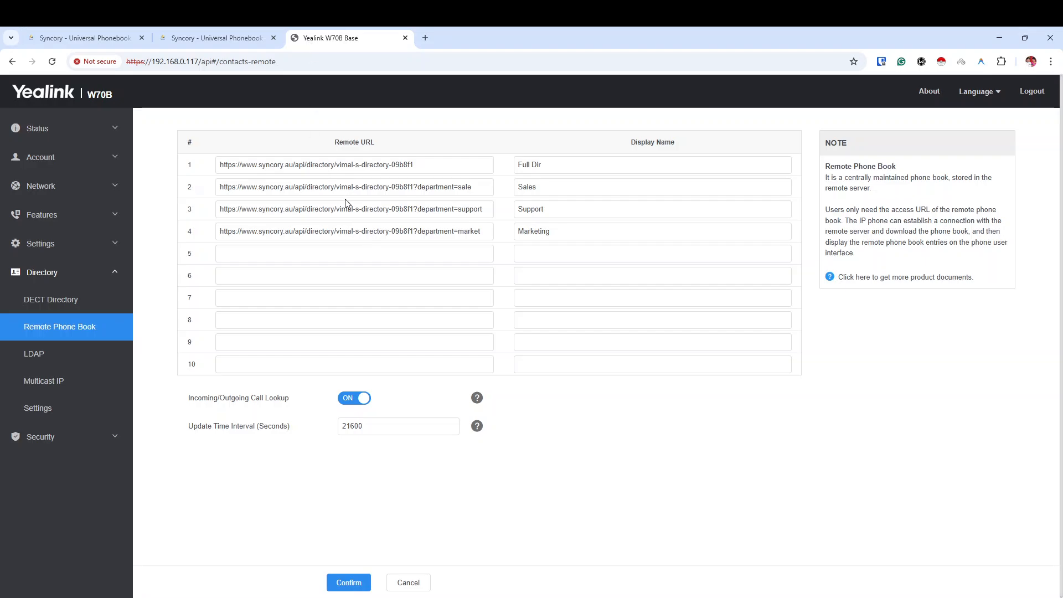
left_click_drag(546, 164, 517, 189)
left_click(557, 207)
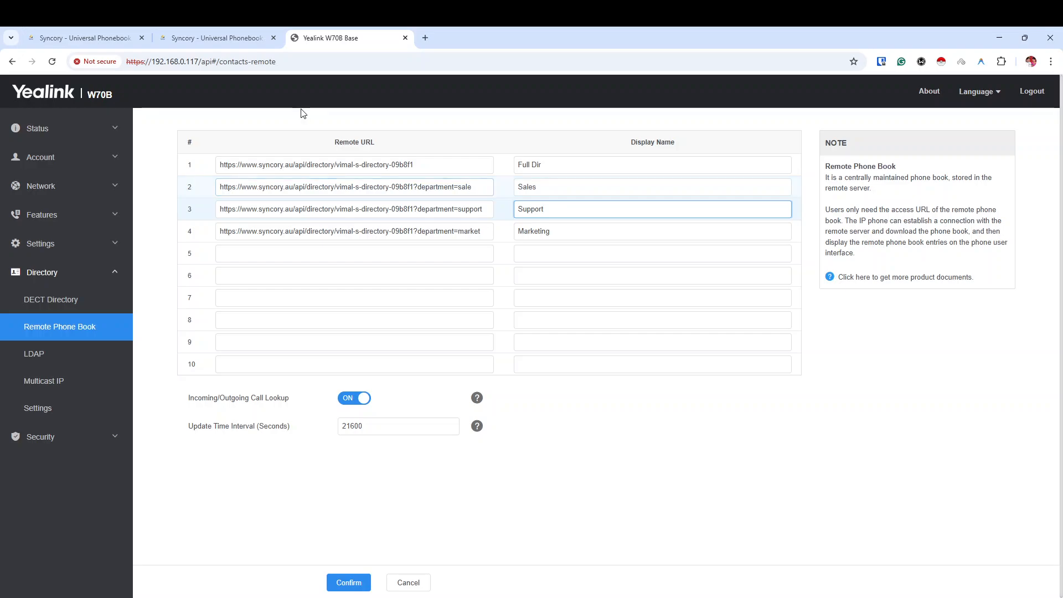
left_click(214, 39)
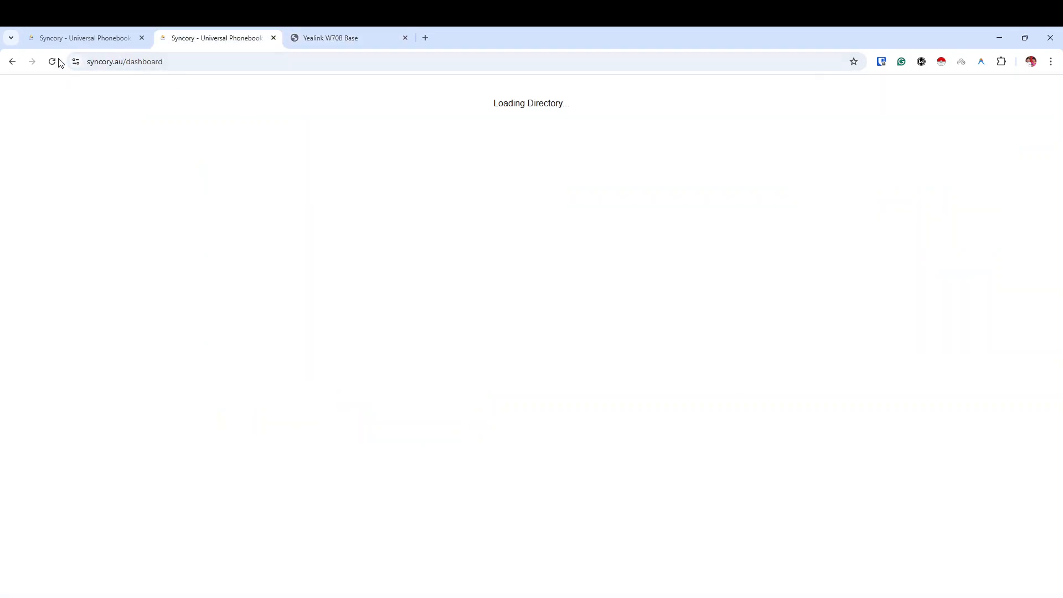
left_click(339, 41)
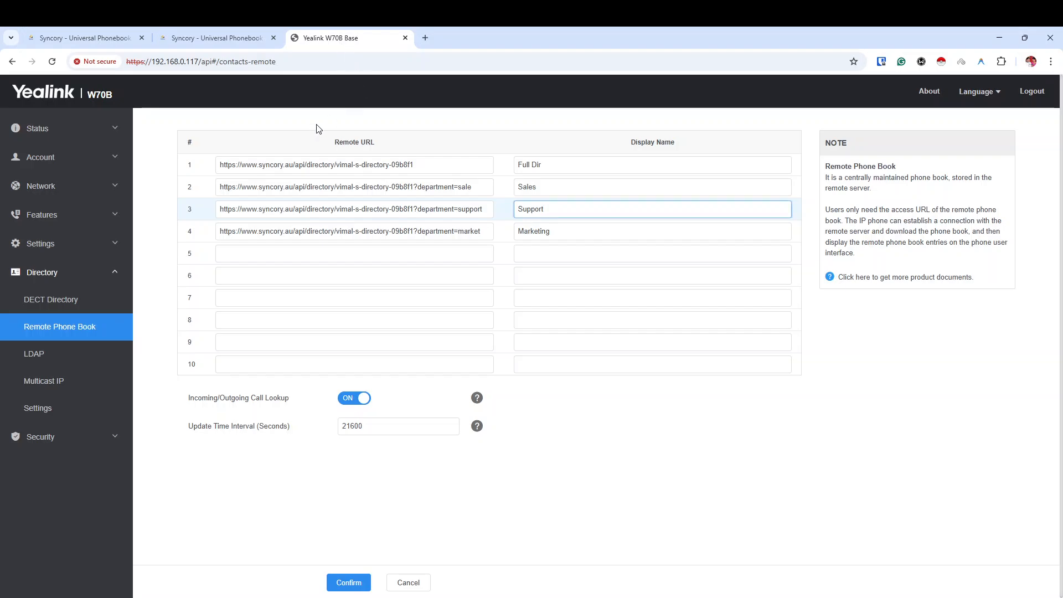
left_click(218, 38)
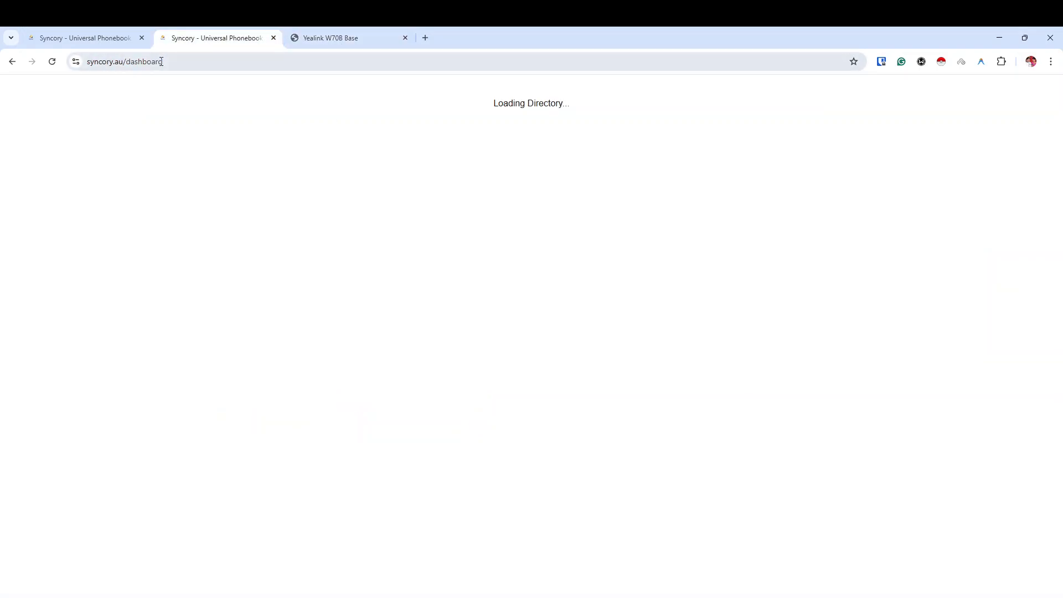
Try the Syncory /login address, then scroll the dashboard until the Doctor, Market, Sale and Support groups appear.
double_click(125, 63)
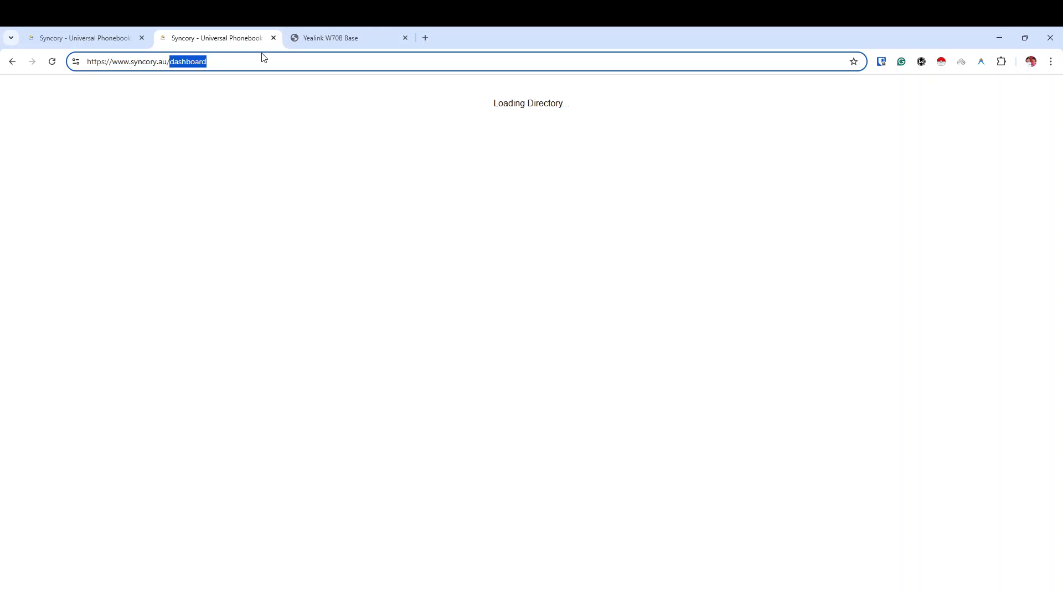
type("log")
key("Return")
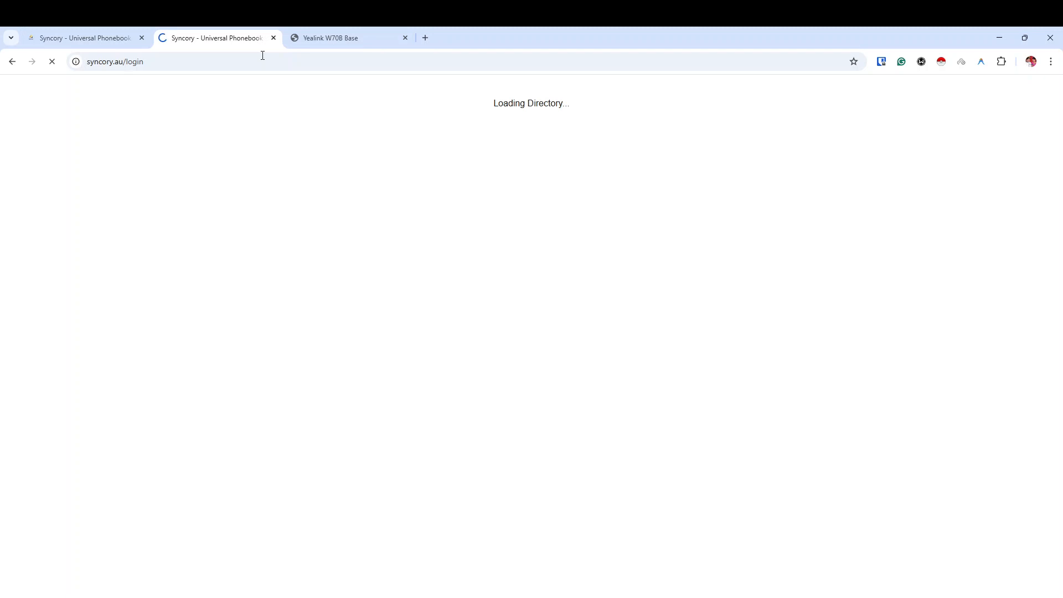
left_click(353, 35)
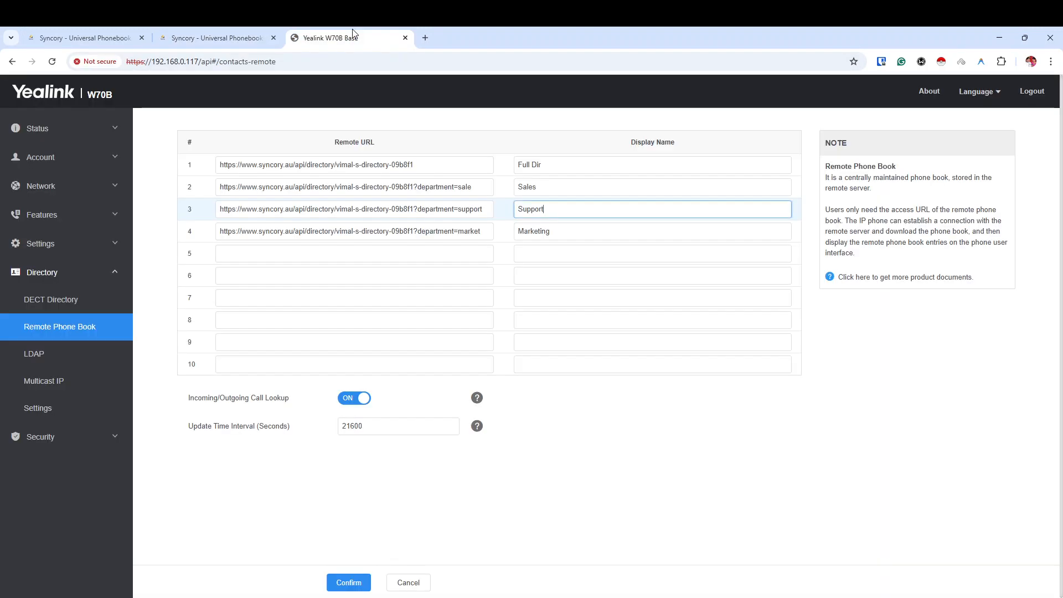
left_click(214, 39)
scroll(592, 282, "down", 3)
scroll(485, 195, "up", 3)
scroll(285, 268, "down", 6)
scroll(280, 288, "up", 6)
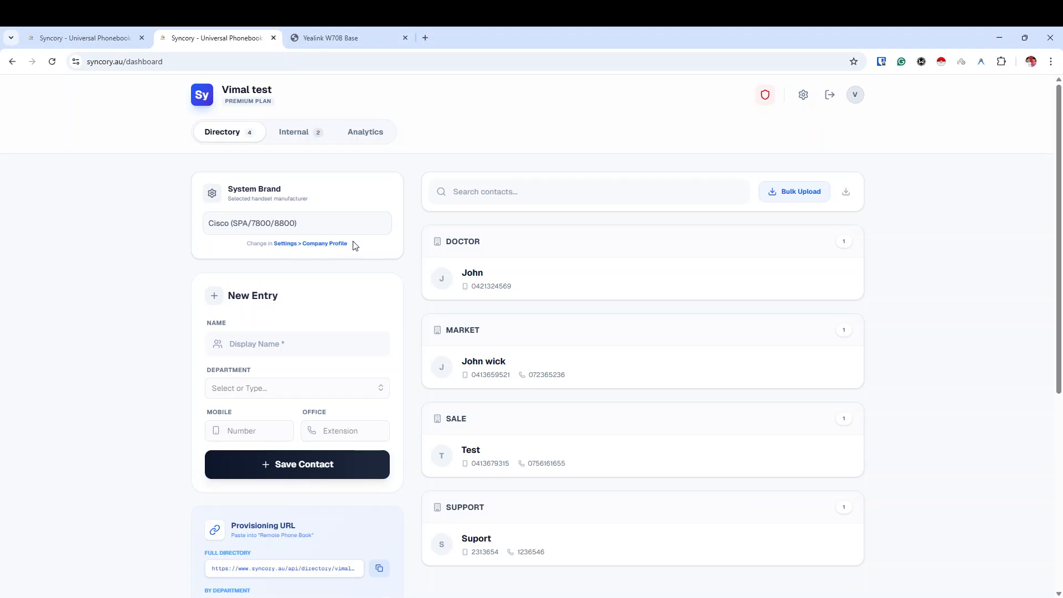
left_click(365, 133)
left_click(313, 137)
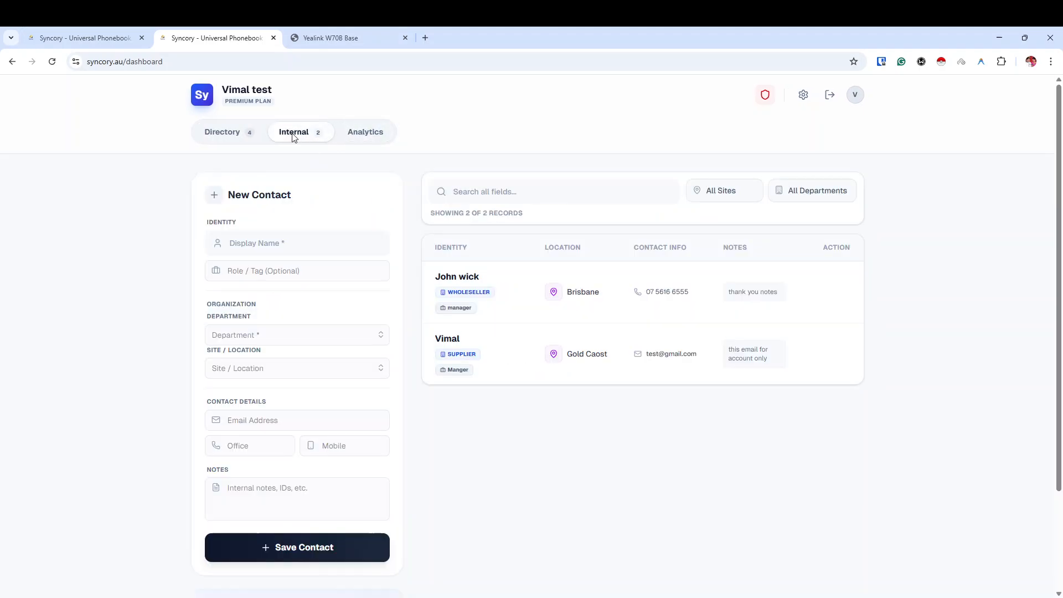
left_click(242, 136)
left_click(804, 95)
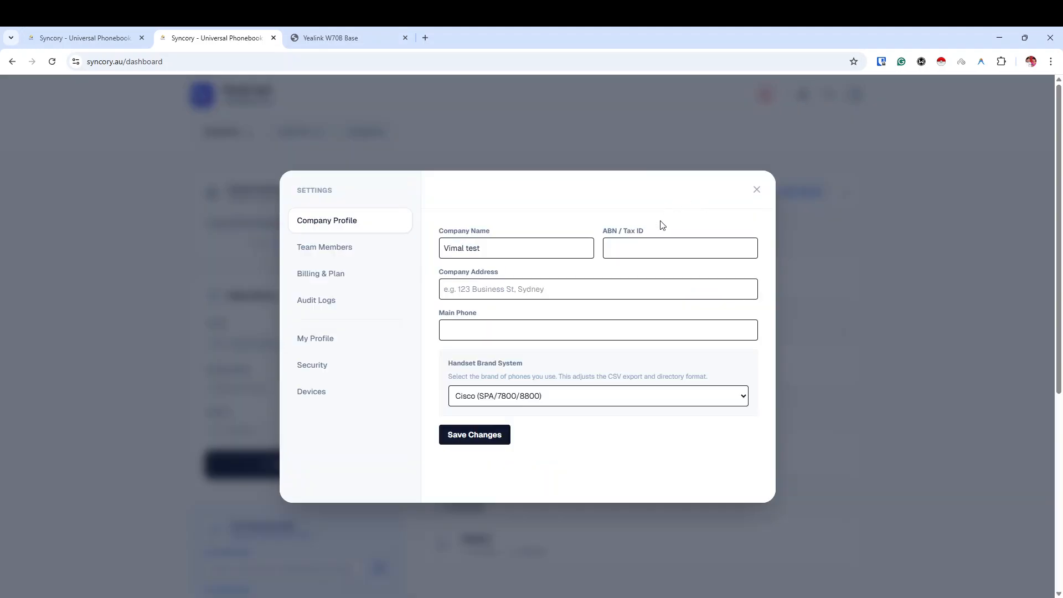
left_click(515, 406)
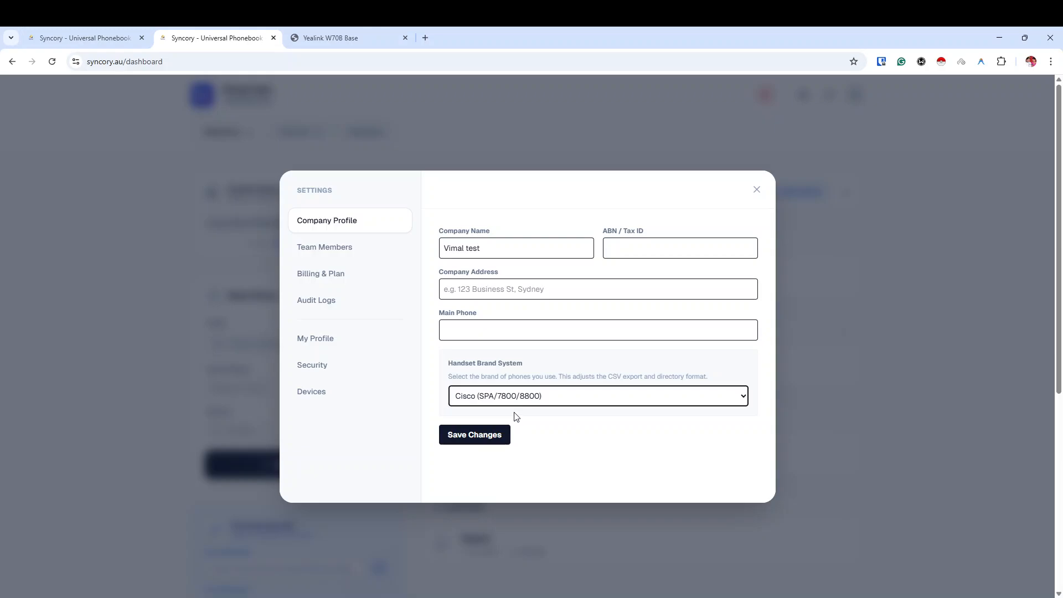
left_click(514, 402)
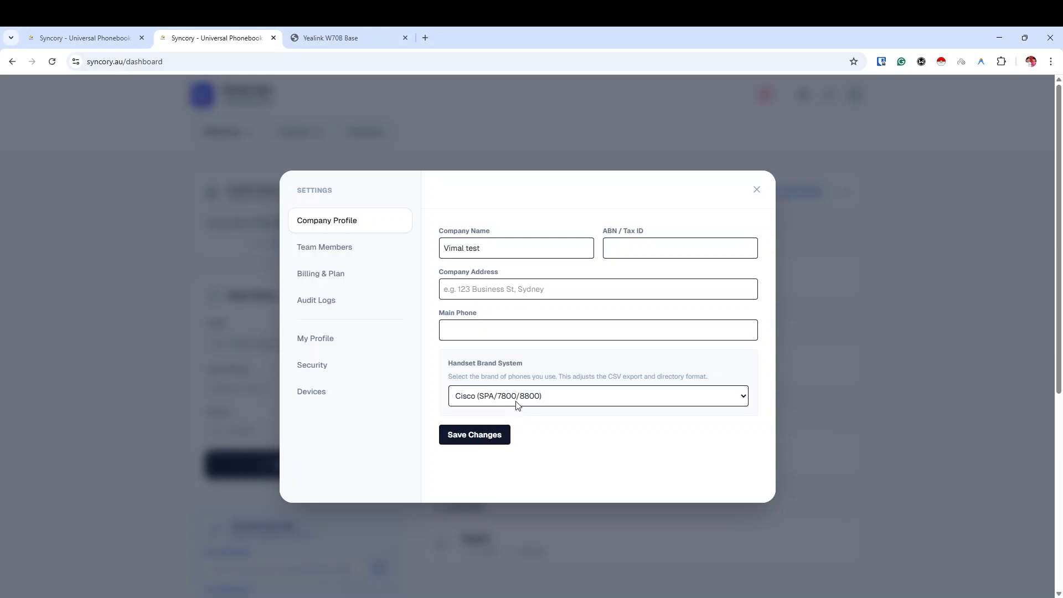
left_click(511, 415)
left_click(608, 399)
left_click(581, 411)
left_click(52, 61)
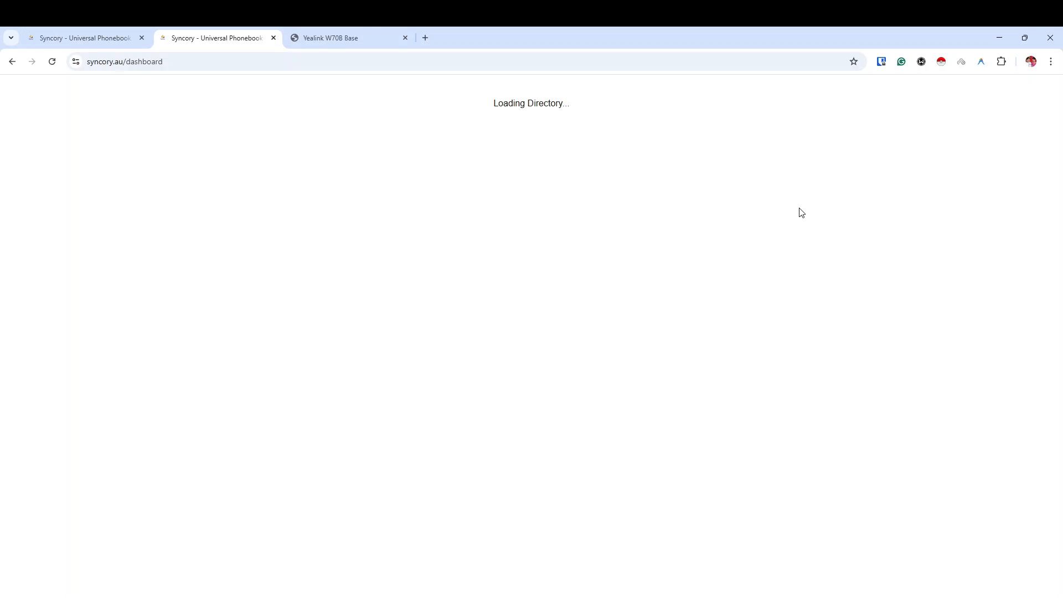
left_click(52, 62)
left_click(52, 40)
left_click(190, 40)
left_click(331, 37)
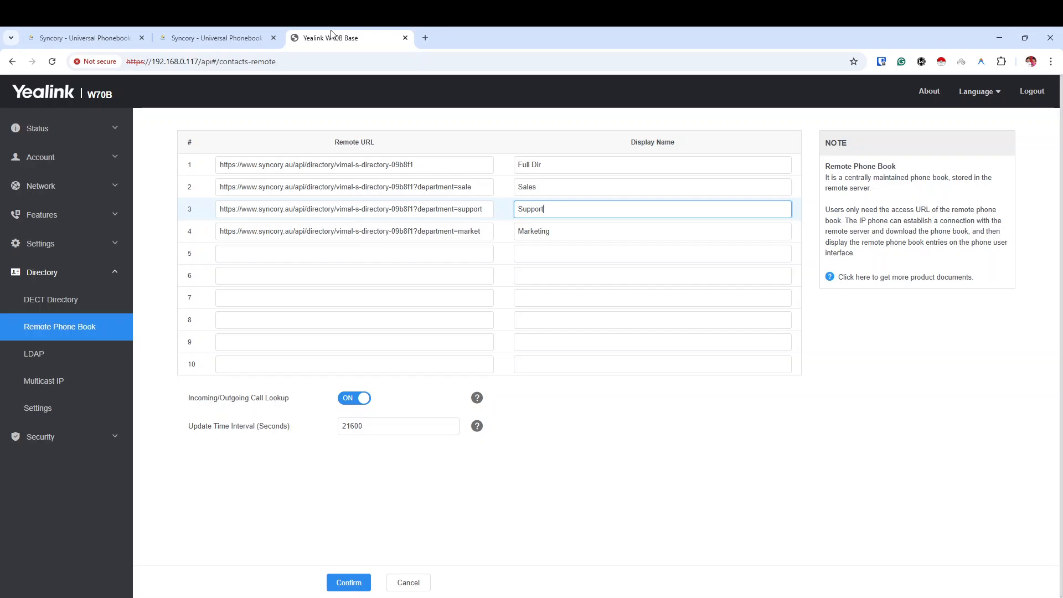
left_click(203, 35)
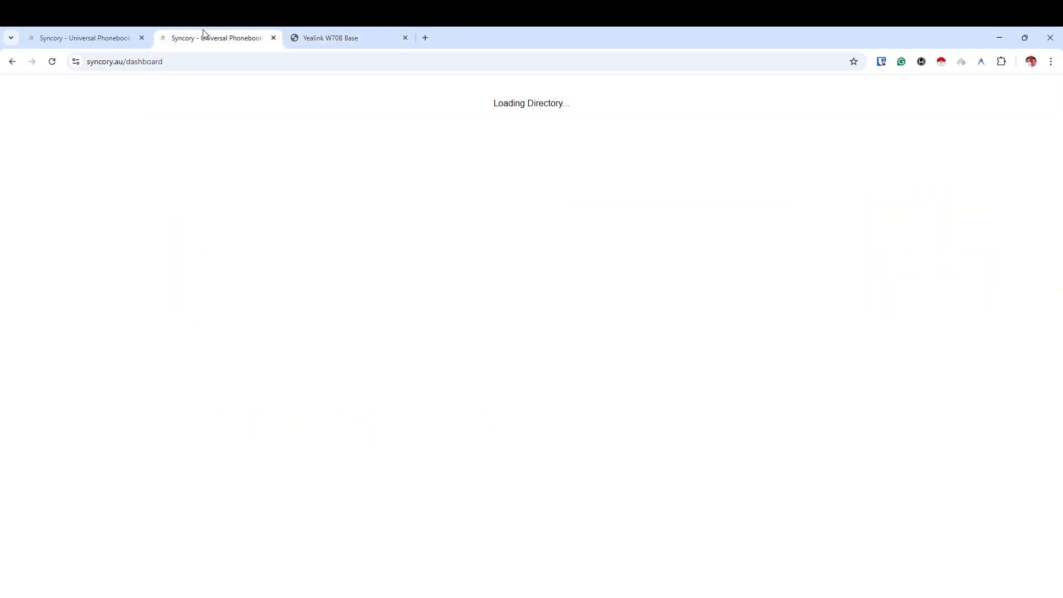
left_click(52, 62)
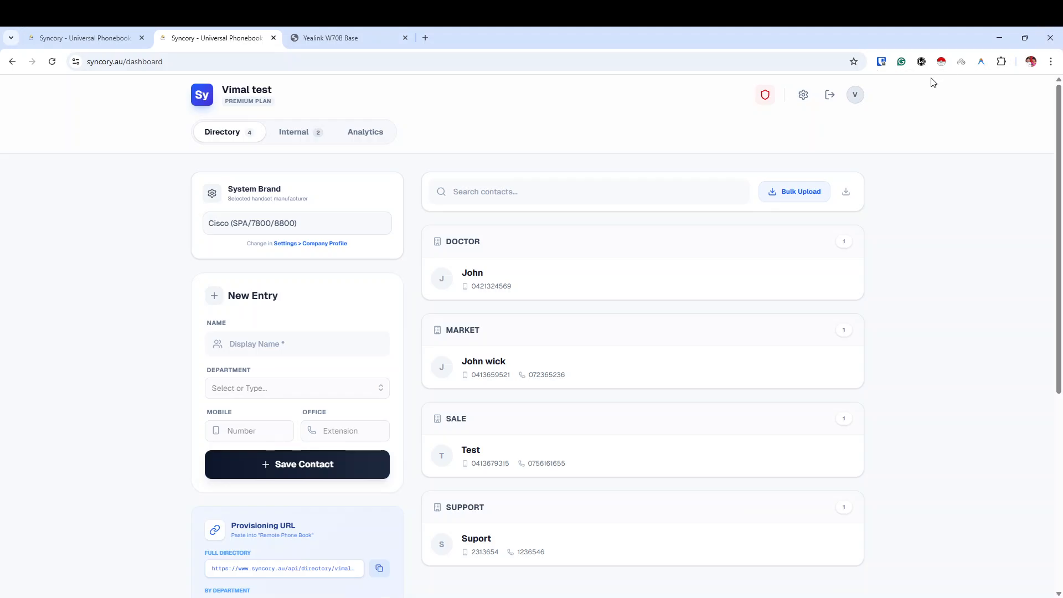
In company settings, save Yealink (T4/T5/W70B) as the Handset Brand System, then close settings.
left_click(803, 96)
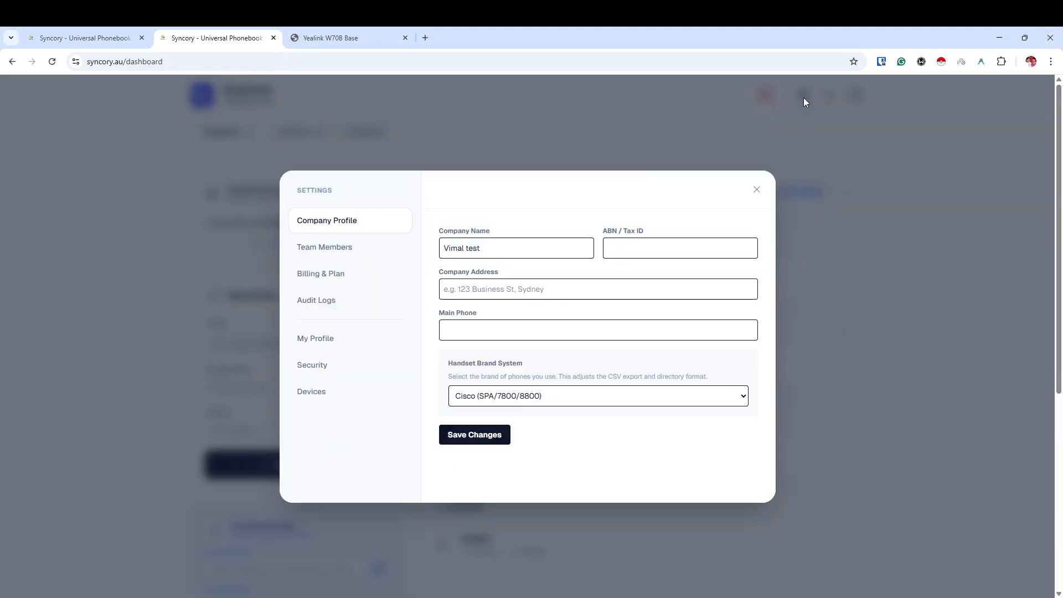
left_click(512, 418)
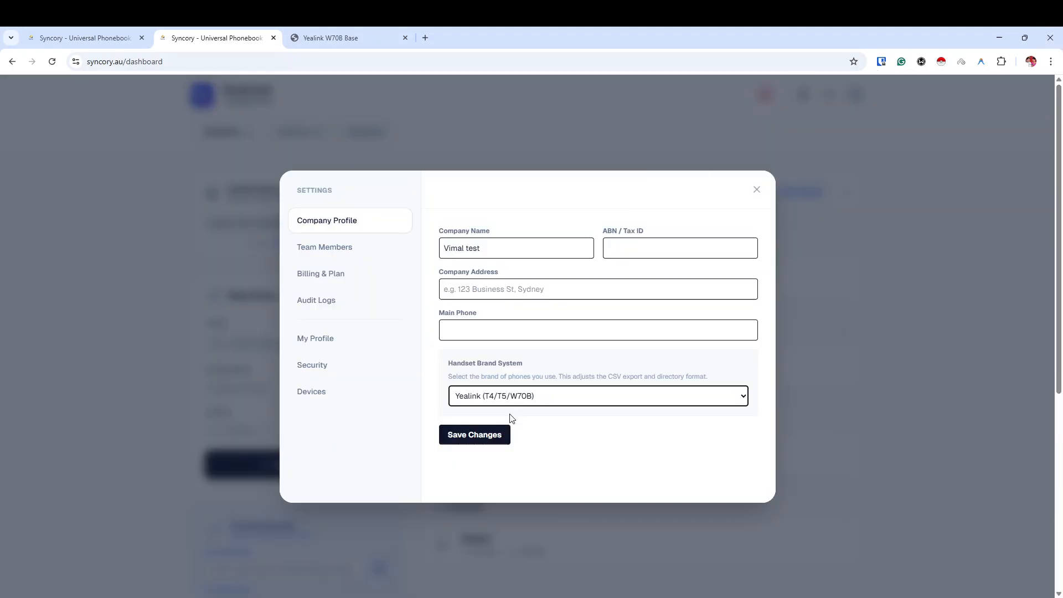
left_click(484, 435)
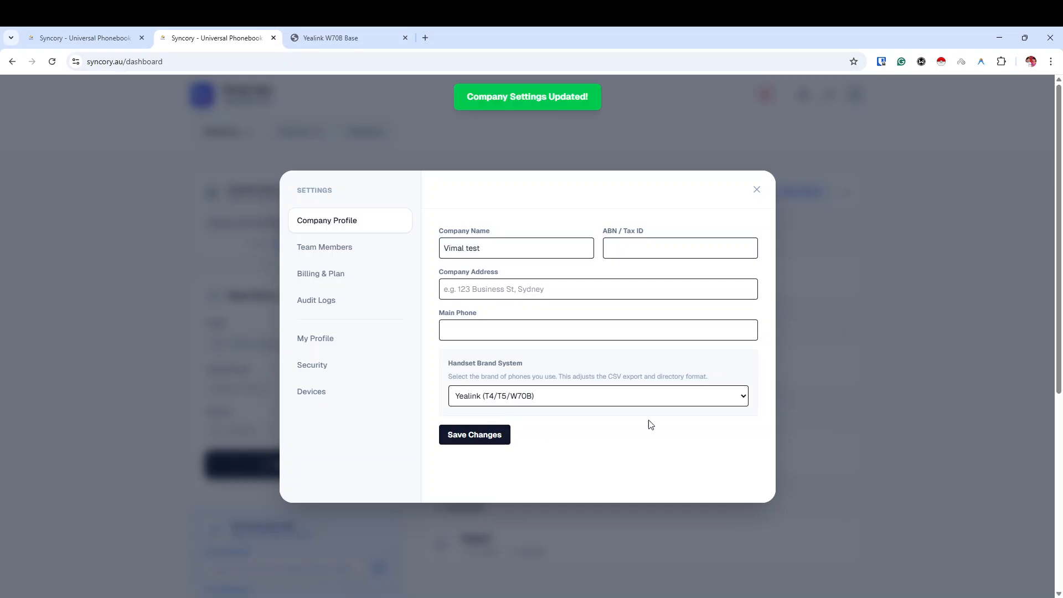
left_click(757, 191)
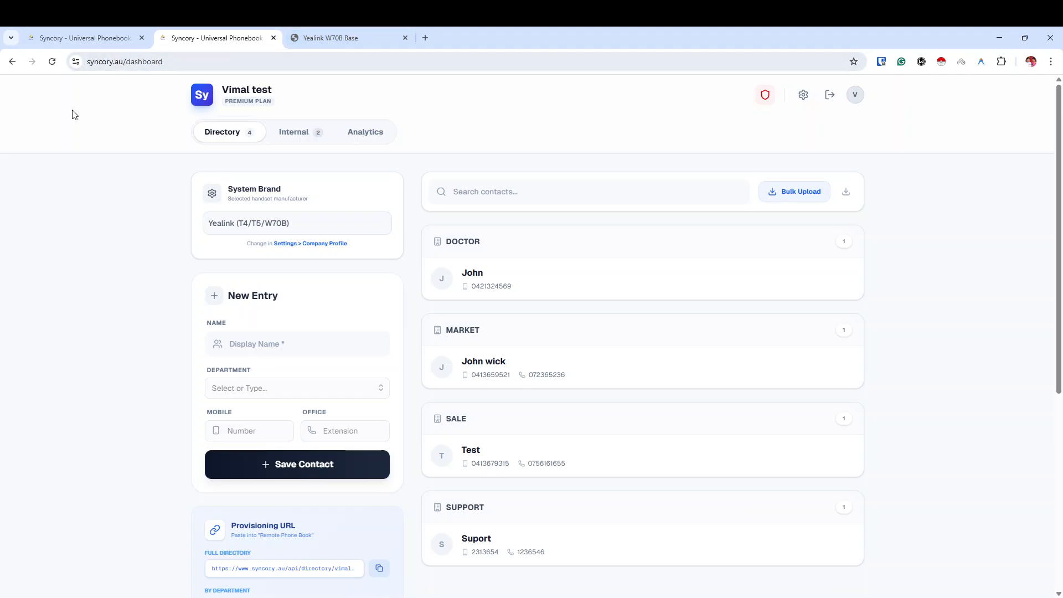
Copy the Full Directory provisioning URL and load it in a new browser tab.
scroll(250, 215, "down", 4)
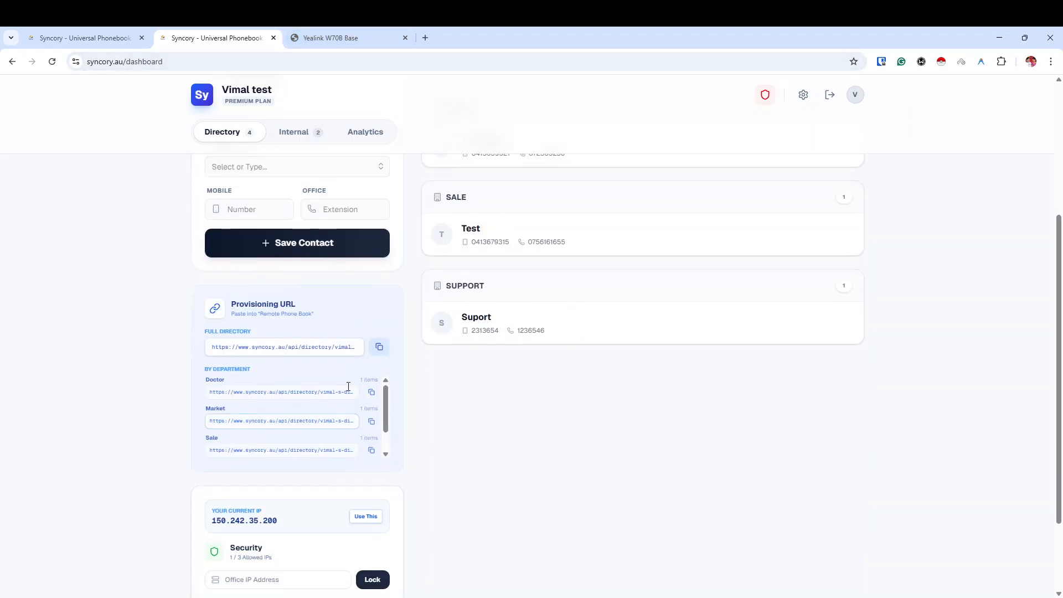
left_click(379, 347)
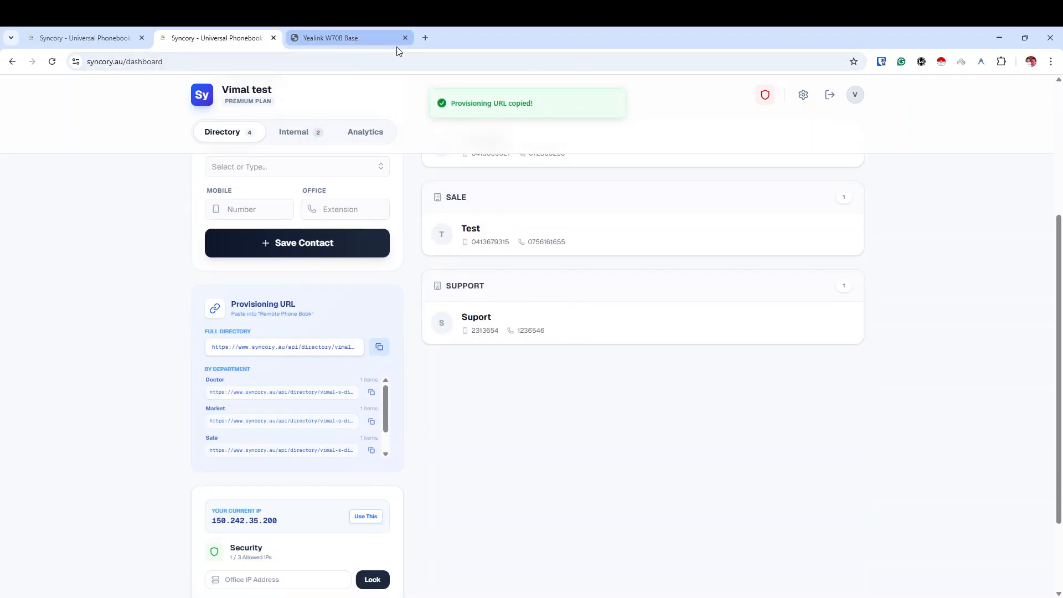
left_click(426, 38)
key("ctrl+v")
key("Return")
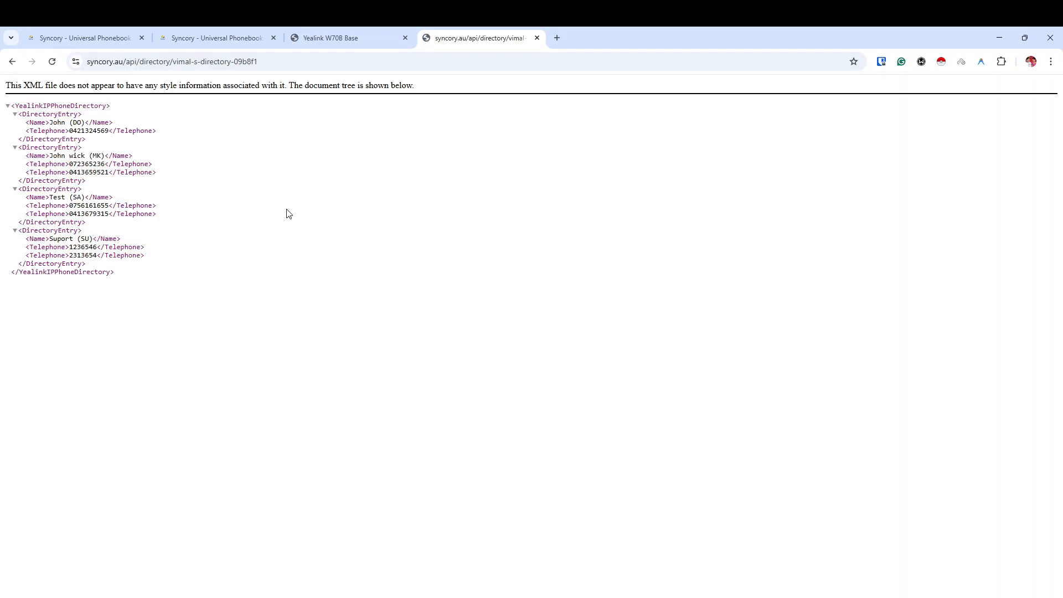
Confirm the XML directory lists the four contacts, then close the XML tab.
left_click_drag(15, 101, 151, 301)
left_click(153, 303)
left_click(338, 32)
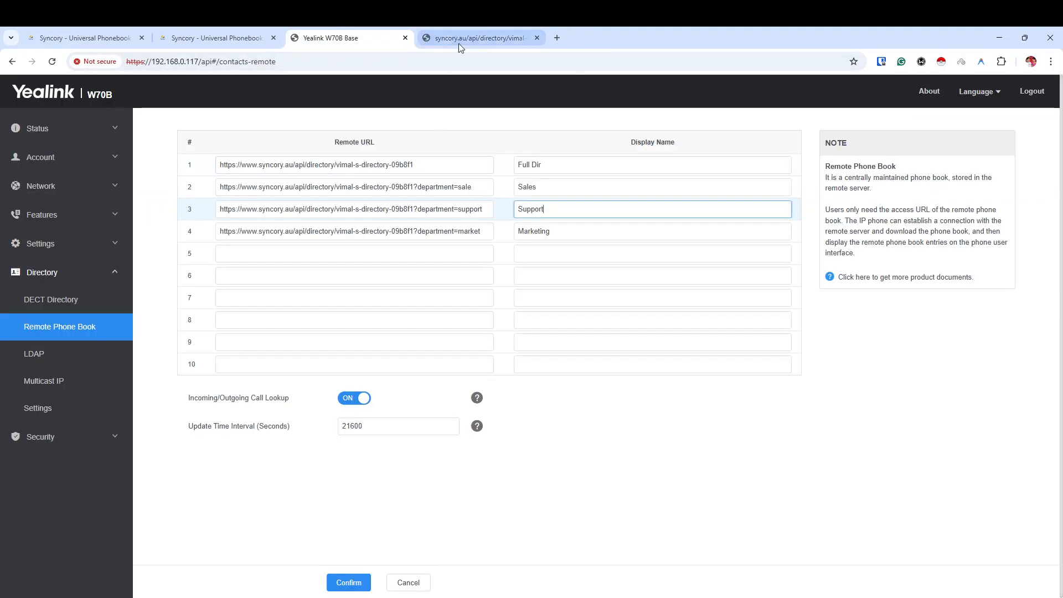
left_click(460, 43)
left_click(537, 38)
Return to the Syncory dashboard after a look at the Yealink remote phonebook page.
left_click(217, 38)
left_click(340, 41)
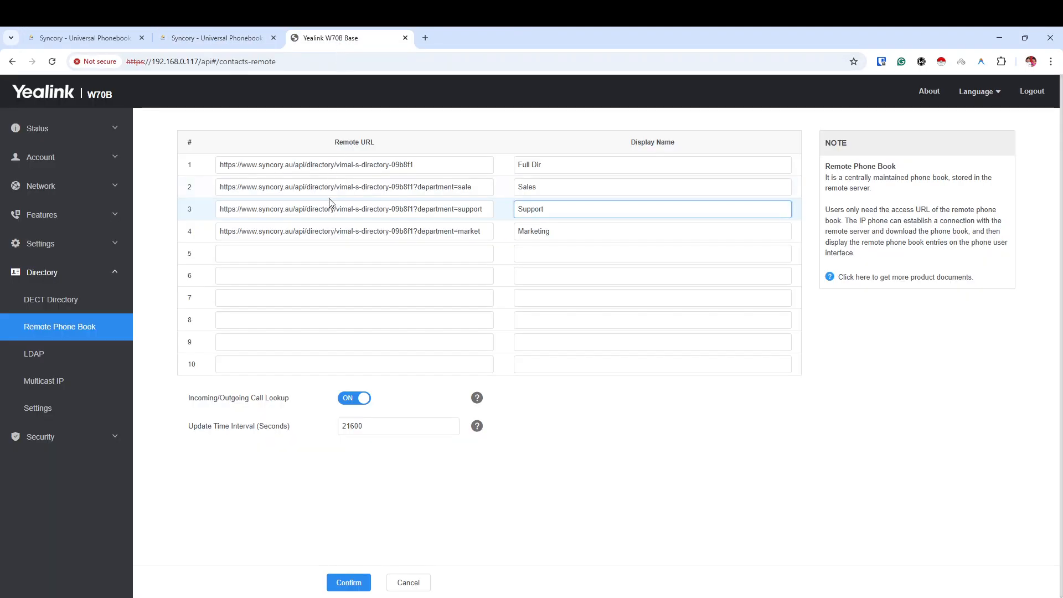
left_click(212, 33)
scroll(156, 199, "down", 2)
scroll(156, 207, "up", 5)
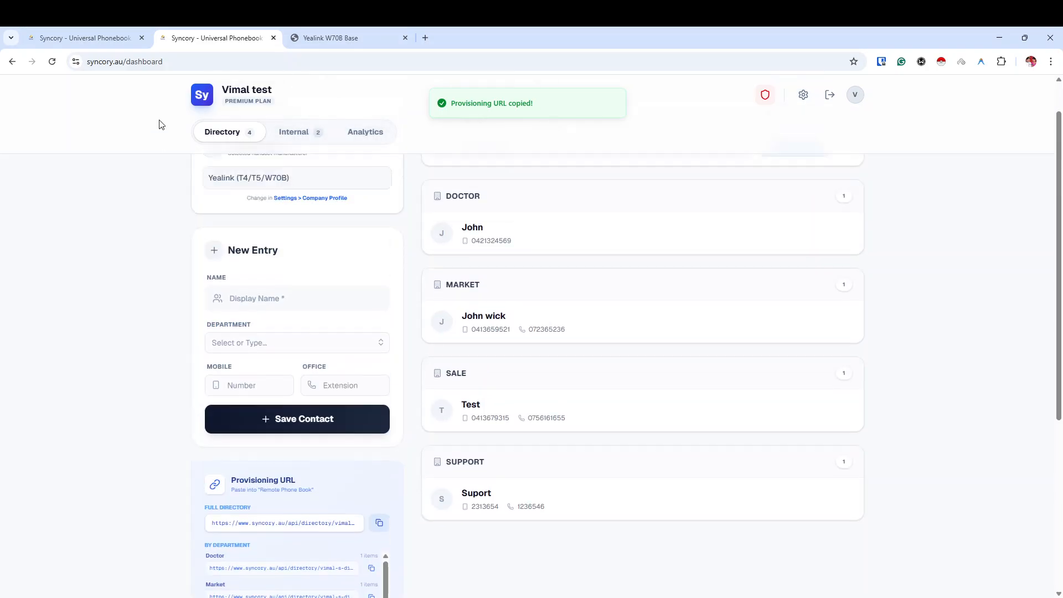